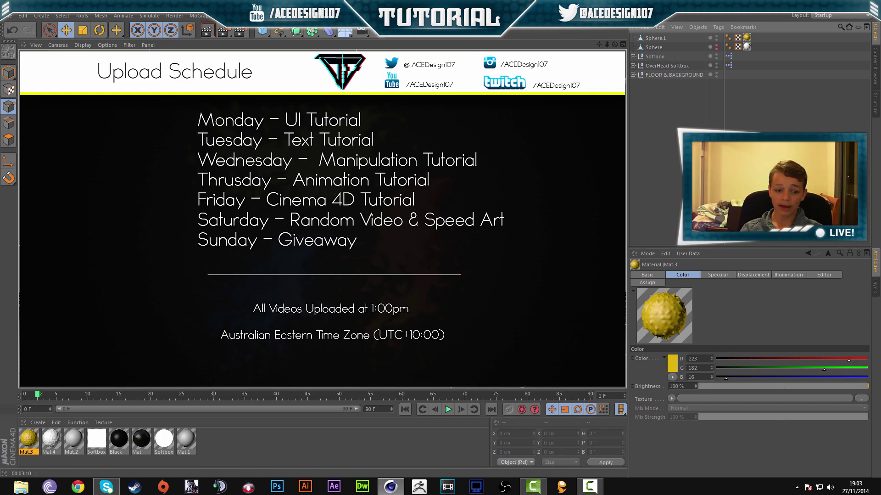
# - Turn off Sphere.1's editor and render visibility so it is hidden
pyautogui.click(43, 443)
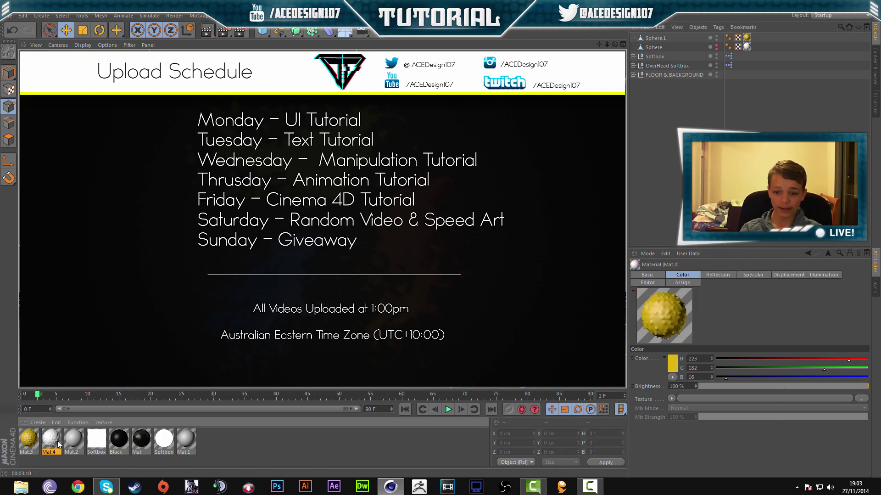
pyautogui.click(35, 443)
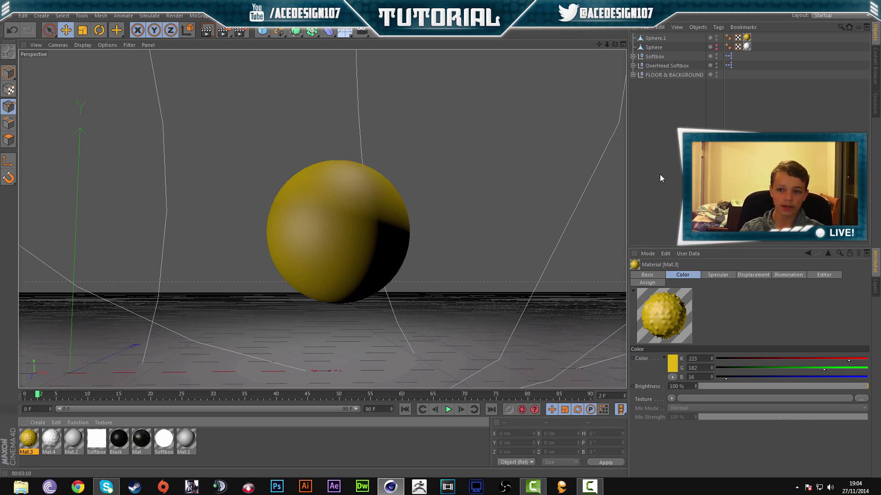
pyautogui.click(665, 38)
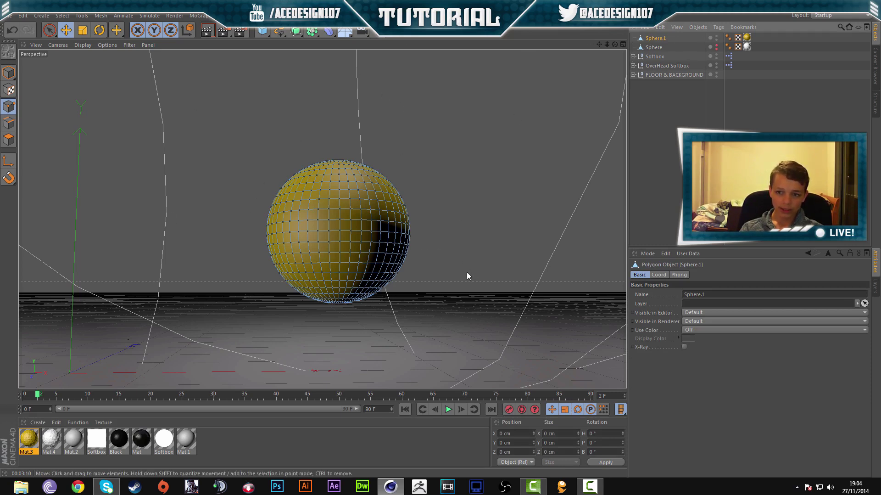
pyautogui.doubleClick(717, 36)
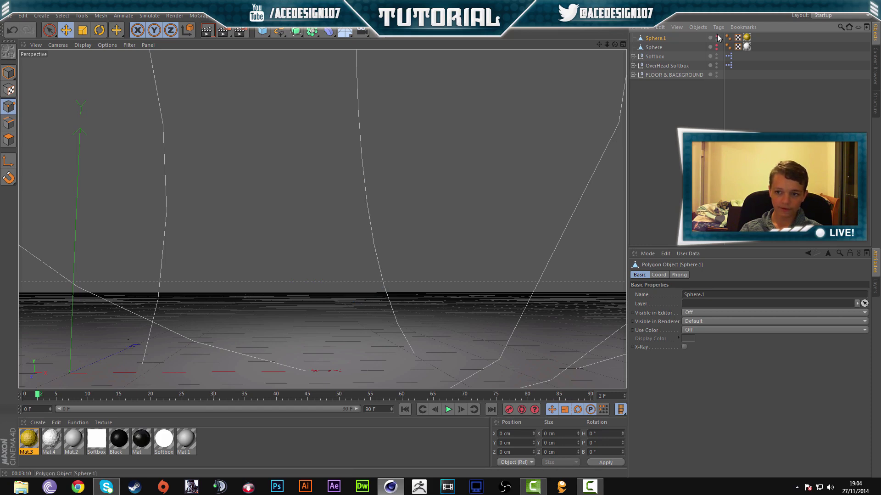
pyautogui.doubleClick(717, 40)
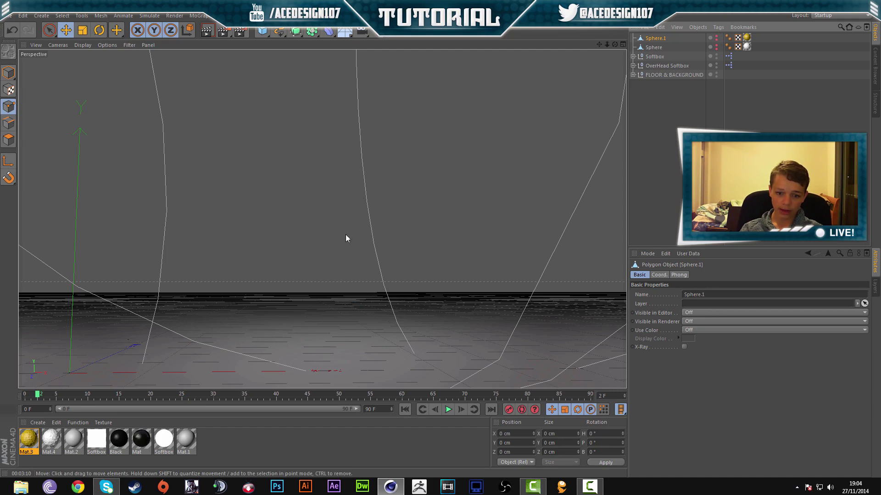
# - Add Sphere.2 and move it up off the floor to the centre of the view
pyautogui.click(264, 33)
pyautogui.click(445, 55)
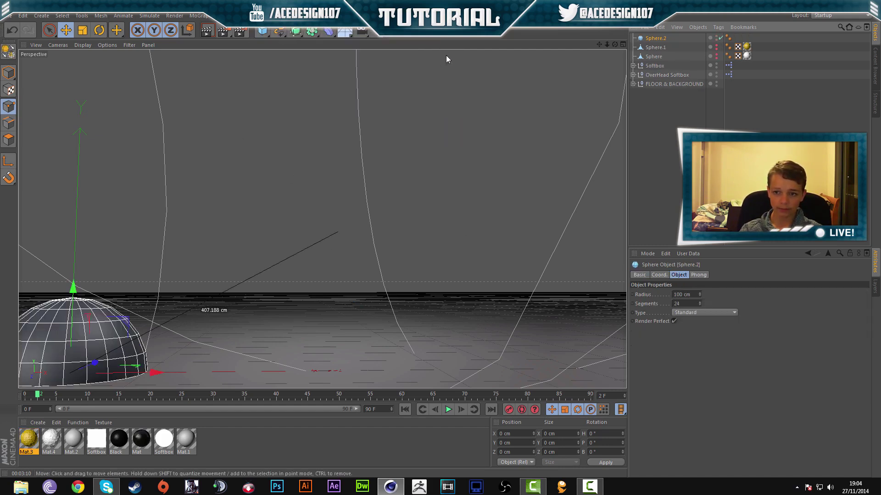
pyautogui.moveTo(73, 287); pyautogui.dragTo(96, 126)
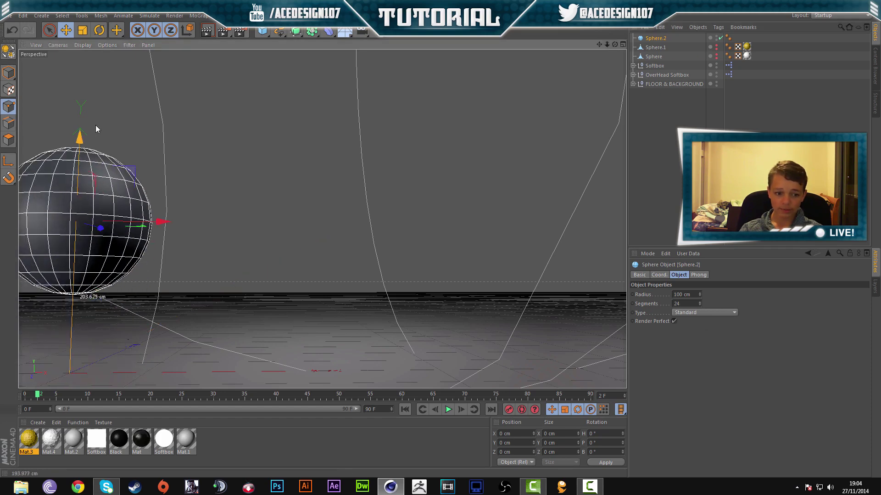
pyautogui.moveTo(151, 212); pyautogui.dragTo(389, 211)
pyautogui.moveTo(322, 219); pyautogui.dragTo(317, 228)
pyautogui.click(665, 114)
pyautogui.click(661, 39)
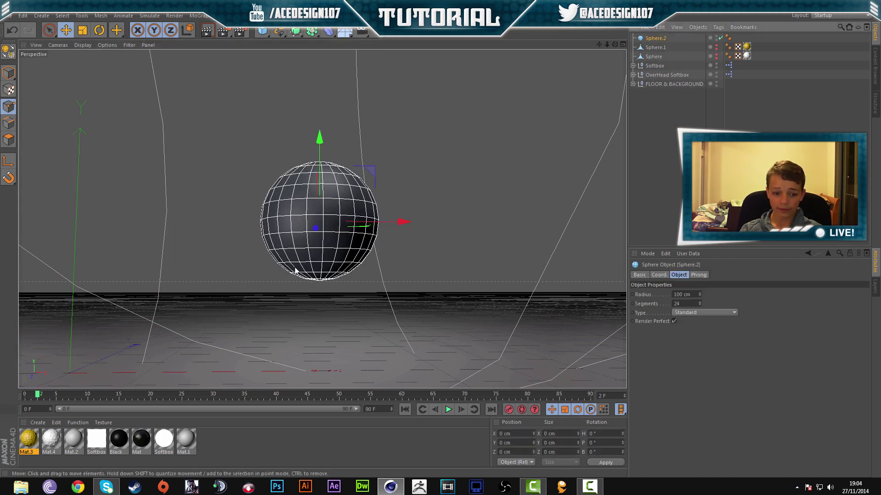
# - Create a new material Mat.5, apply it to Sphere.2, and make Sphere.2 editable
pyautogui.click(38, 422)
pyautogui.click(49, 341)
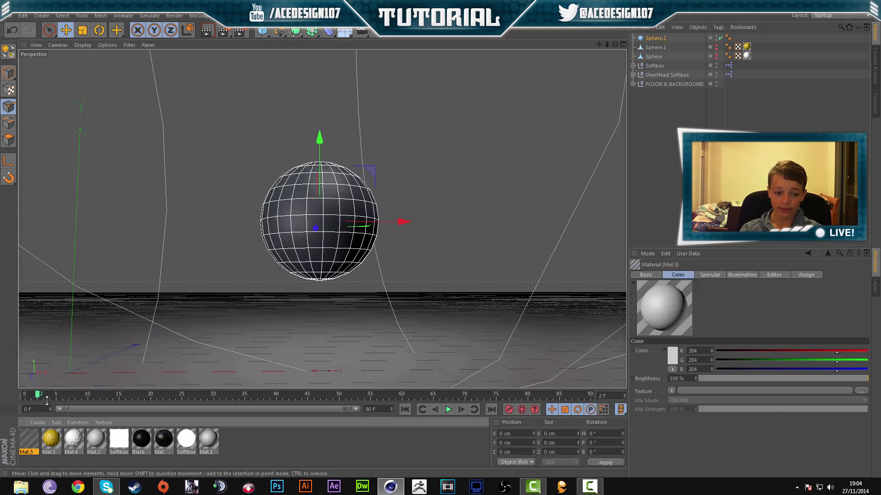
pyautogui.moveTo(29, 446); pyautogui.dragTo(659, 41)
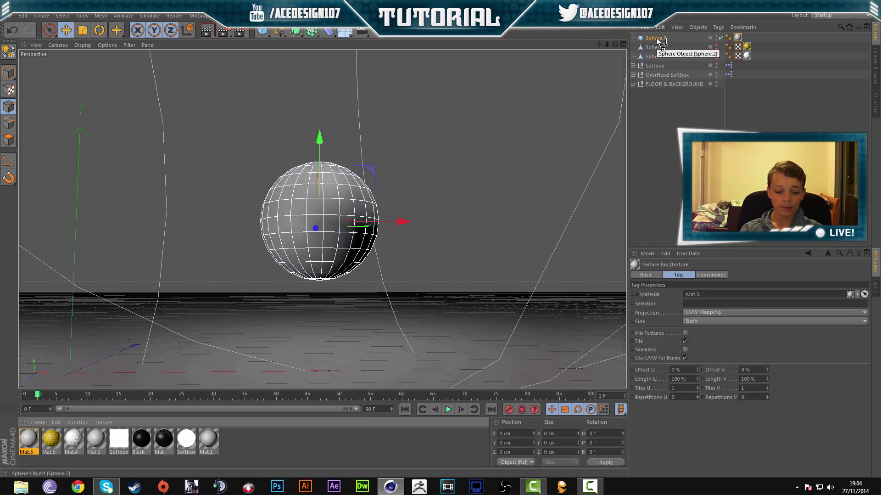
pyautogui.press('c')
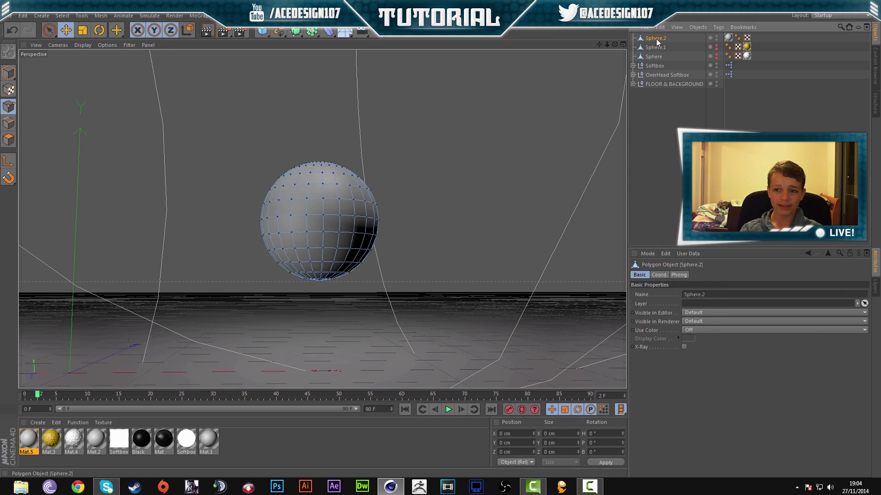
pyautogui.moveTo(728, 38); pyautogui.dragTo(763, 39)
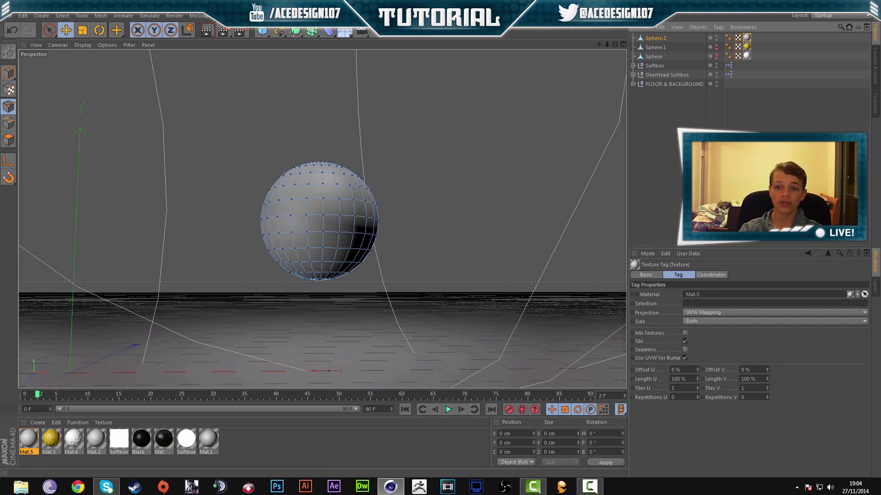
# - Set Mat.5's Color channel to cyan (R0 G255 B212) in the Material Editor
pyautogui.rightClick(26, 443)
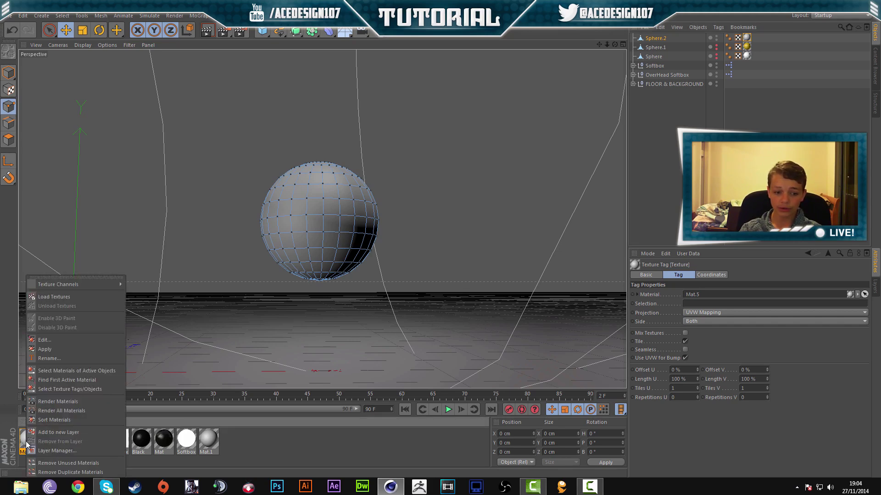
pyautogui.click(44, 341)
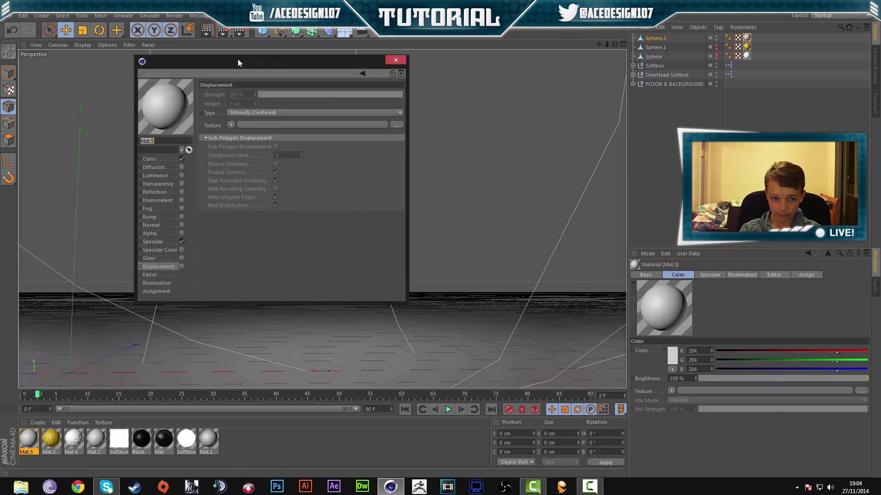
pyautogui.moveTo(245, 63); pyautogui.dragTo(496, 69)
pyautogui.click(162, 162)
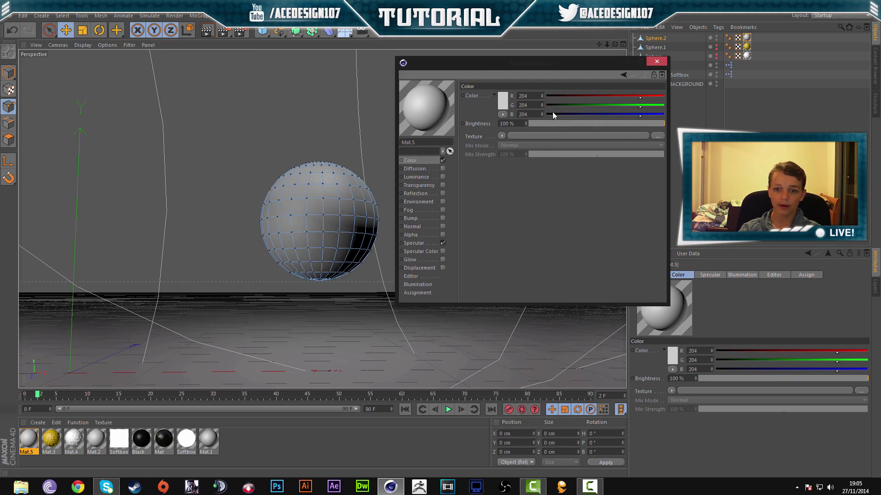
pyautogui.click(501, 103)
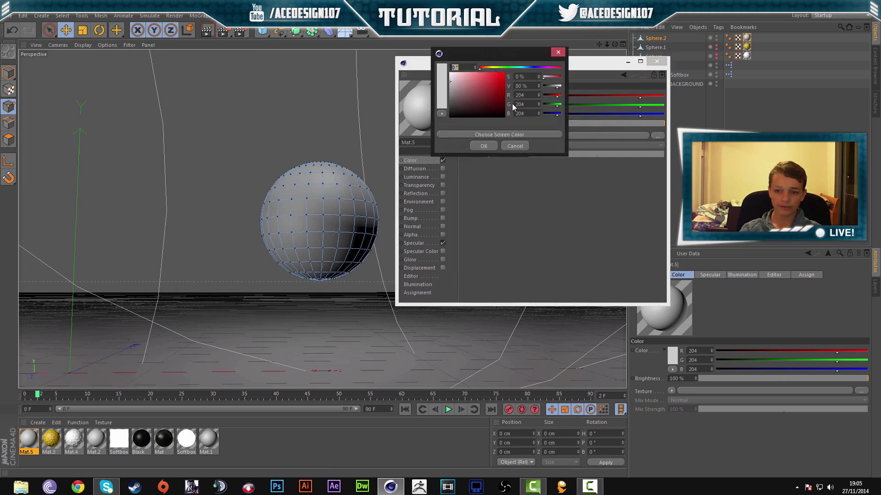
pyautogui.moveTo(495, 68); pyautogui.dragTo(507, 73)
pyautogui.click(518, 68)
pyautogui.click(504, 73)
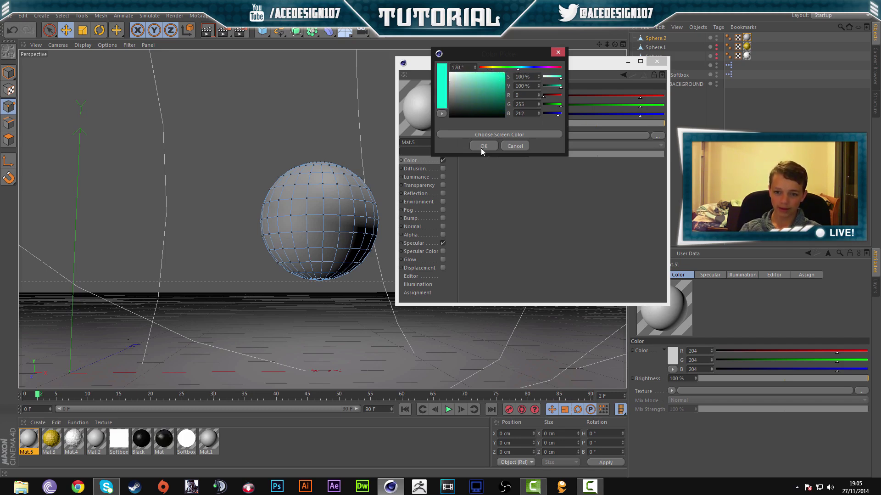
pyautogui.click(482, 146)
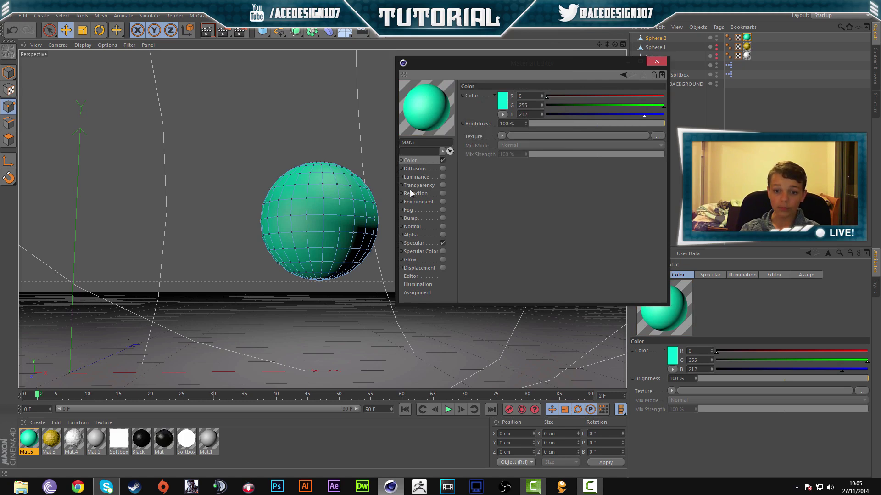
pyautogui.click(416, 195)
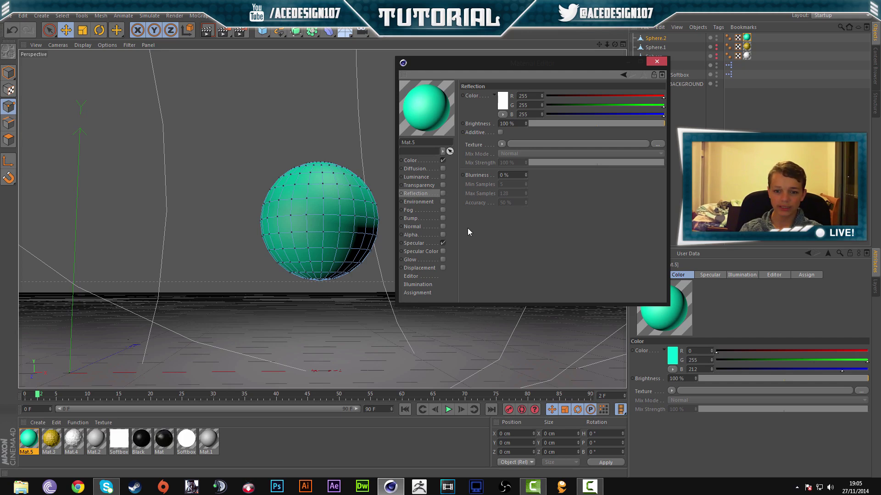
# - Enable Mat.5's Bump channel with a Noise texture at 20% strength
pyautogui.click(413, 217)
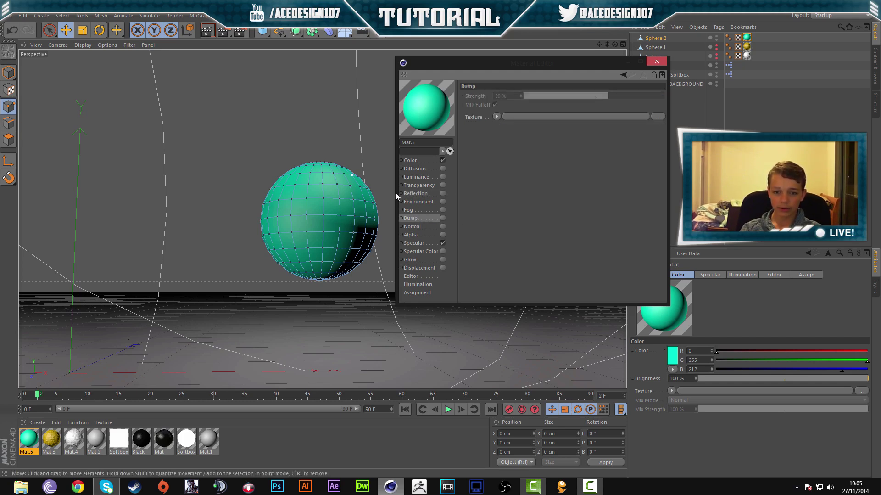
pyautogui.click(443, 218)
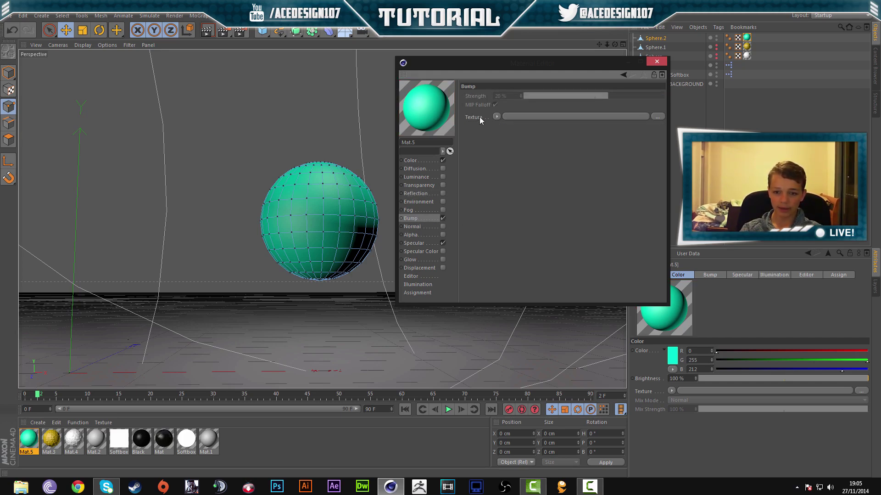
pyautogui.click(496, 116)
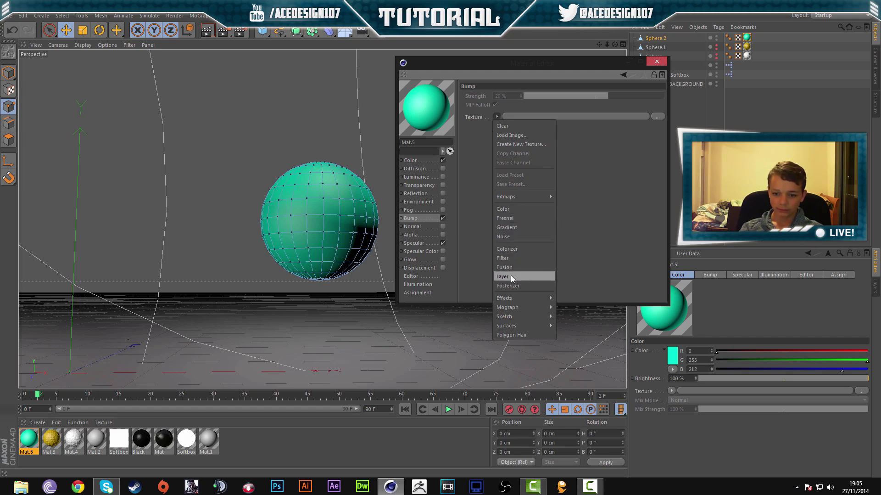
pyautogui.click(580, 170)
pyautogui.click(507, 117)
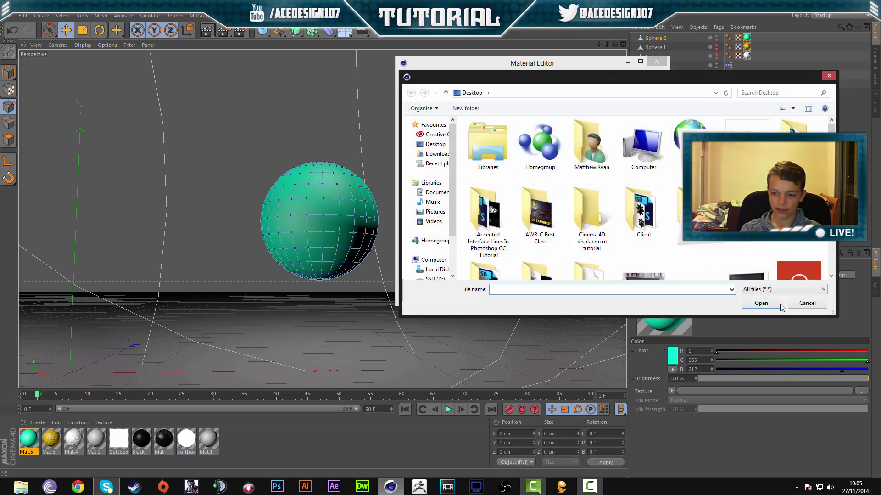
pyautogui.click(803, 302)
pyautogui.click(496, 117)
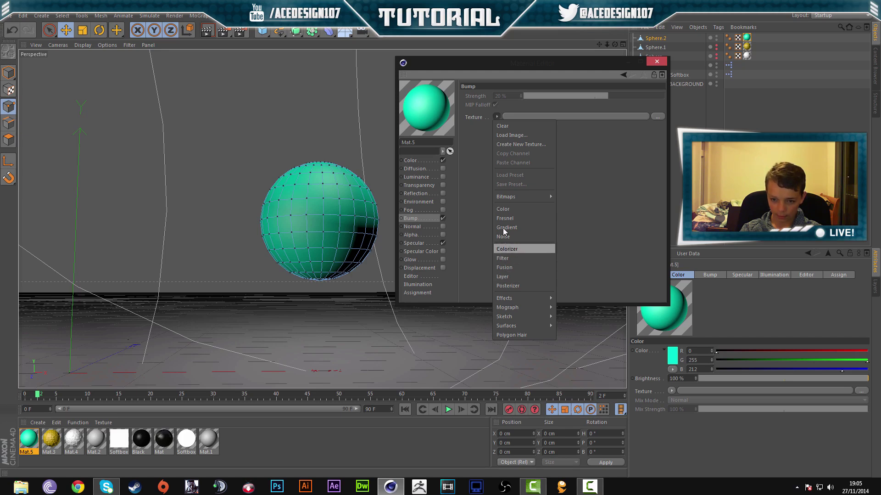
pyautogui.click(514, 237)
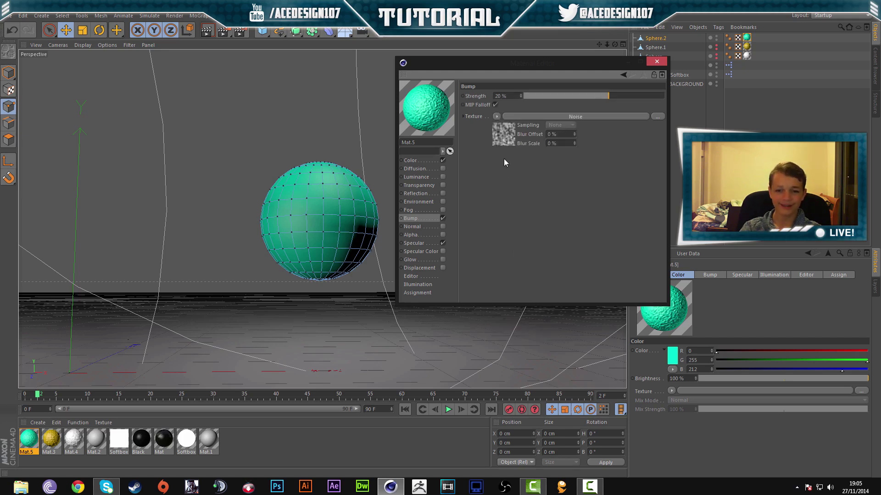
pyautogui.click(628, 61)
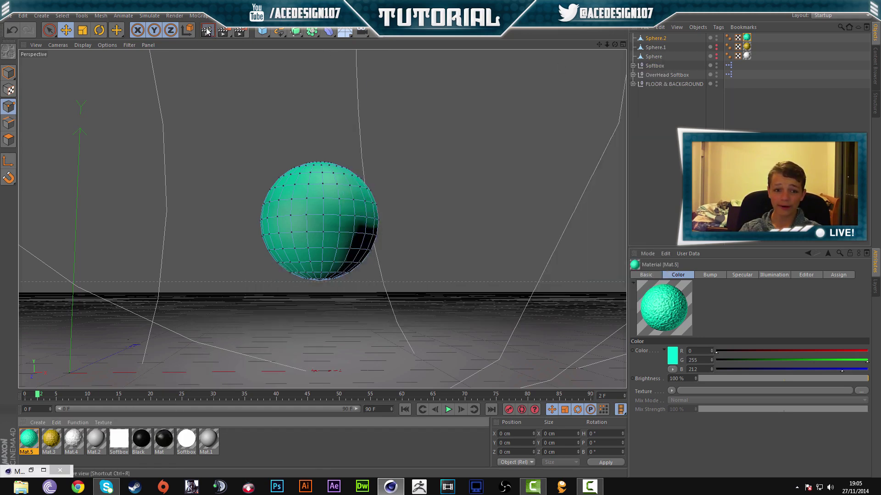
# - Render a preview of the bumpy cyan sphere, then bring up Mat.5's options again
pyautogui.click(207, 30)
pyautogui.click(185, 144)
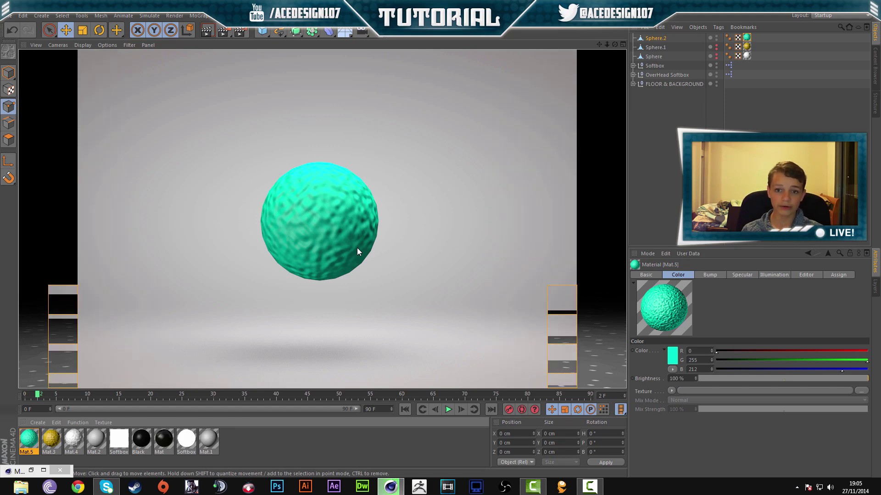
pyautogui.rightClick(26, 441)
# - Copy Mat.5's Noise texture from Bump into an enabled Displacement channel, switching Bump off
pyautogui.click(44, 339)
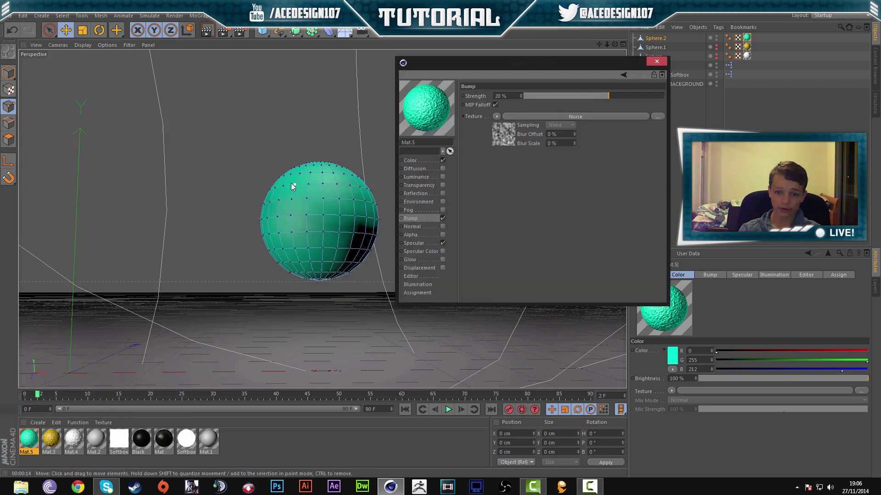
pyautogui.rightClick(473, 119)
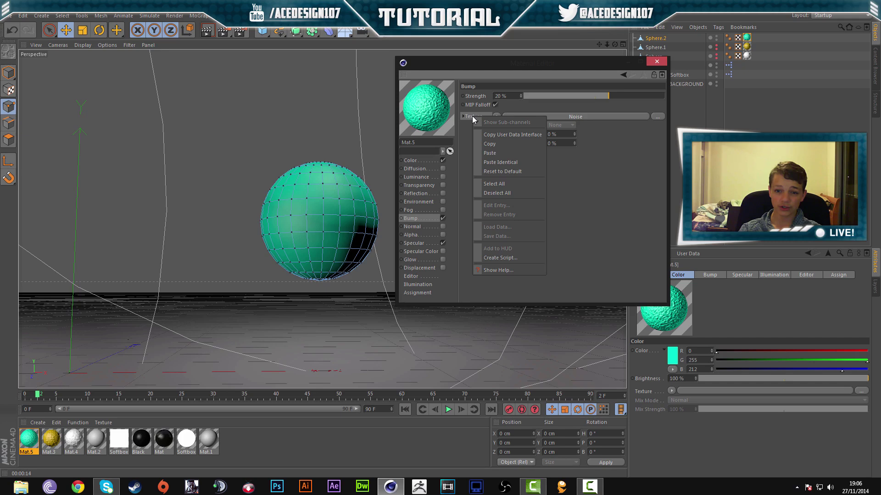
pyautogui.click(490, 144)
pyautogui.click(419, 269)
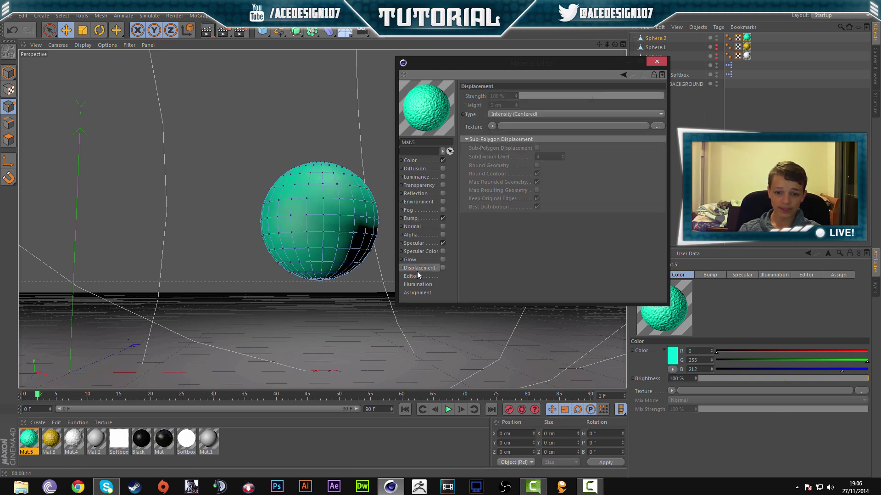
pyautogui.click(442, 268)
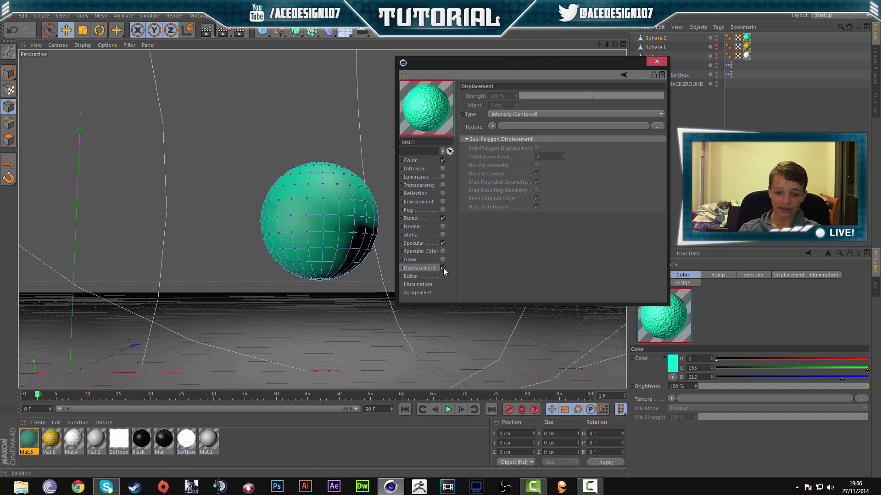
pyautogui.click(443, 218)
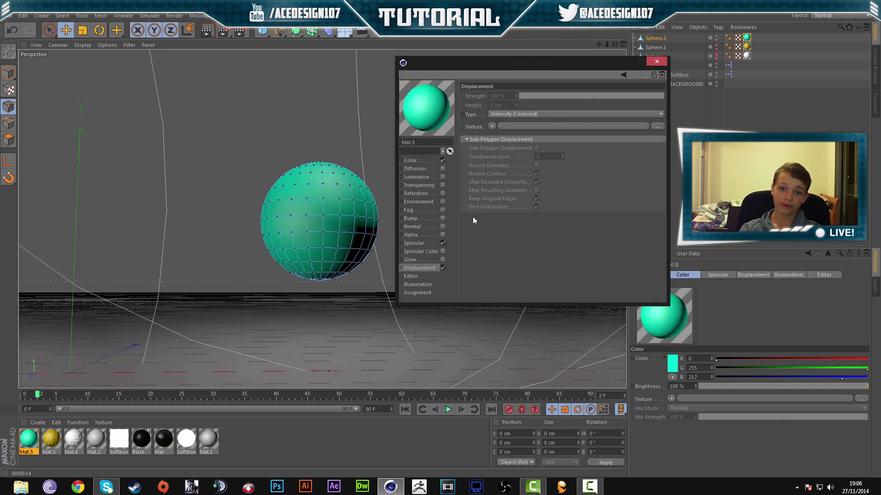
pyautogui.click(472, 127)
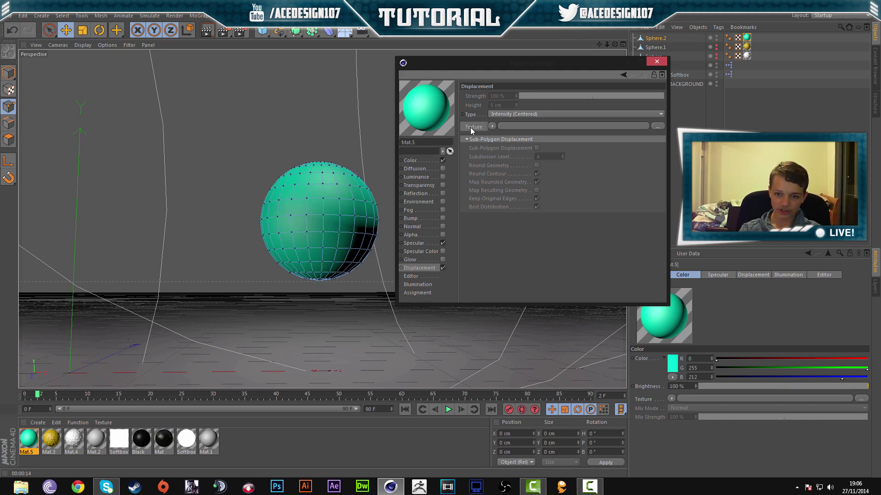
pyautogui.rightClick(471, 130)
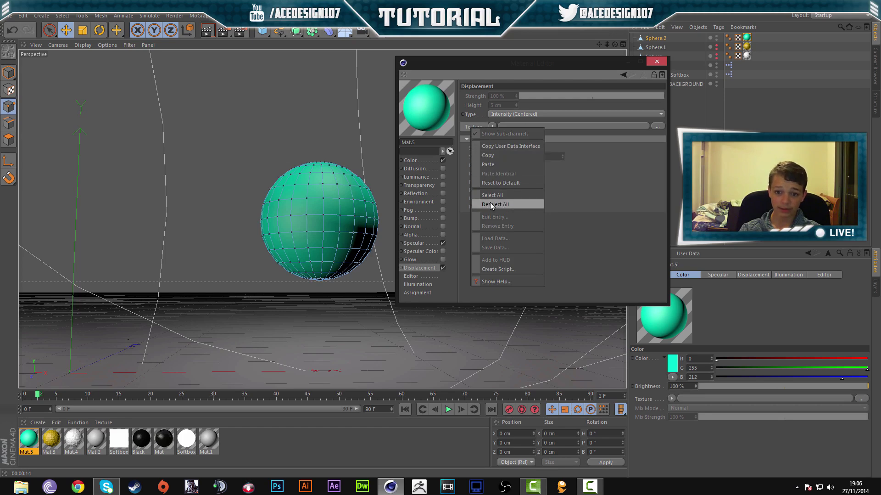
pyautogui.click(489, 165)
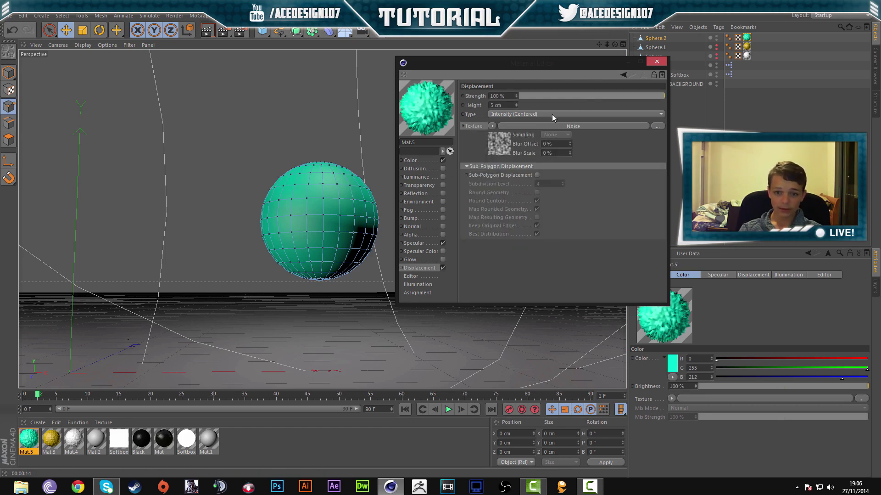
# - Reopen Mat.5 and set the displacement height to 24 cm
pyautogui.click(630, 61)
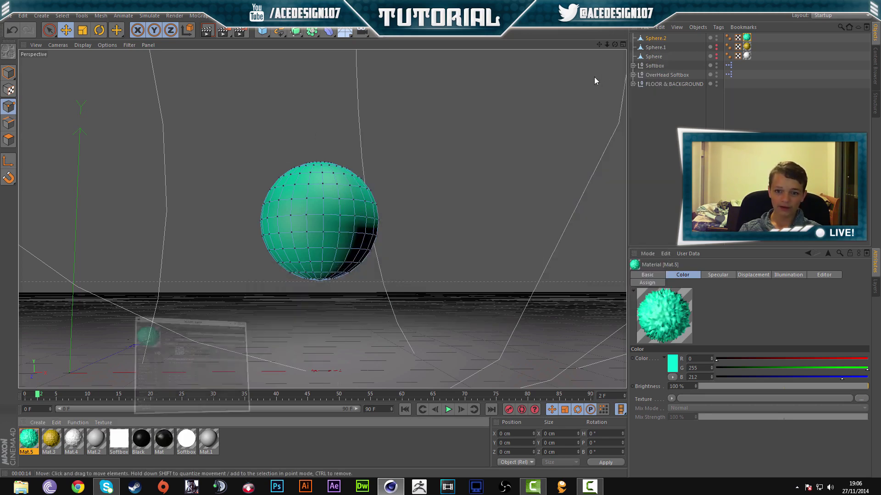
pyautogui.rightClick(32, 441)
pyautogui.click(59, 347)
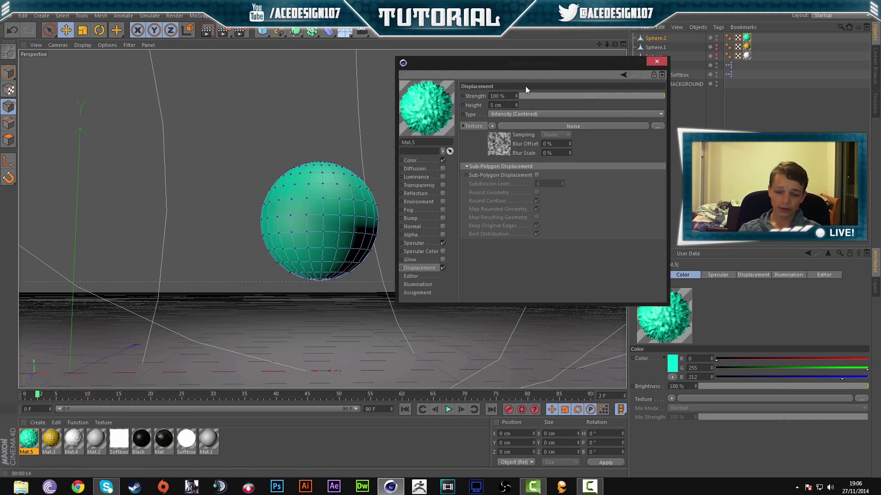
pyautogui.click(515, 105)
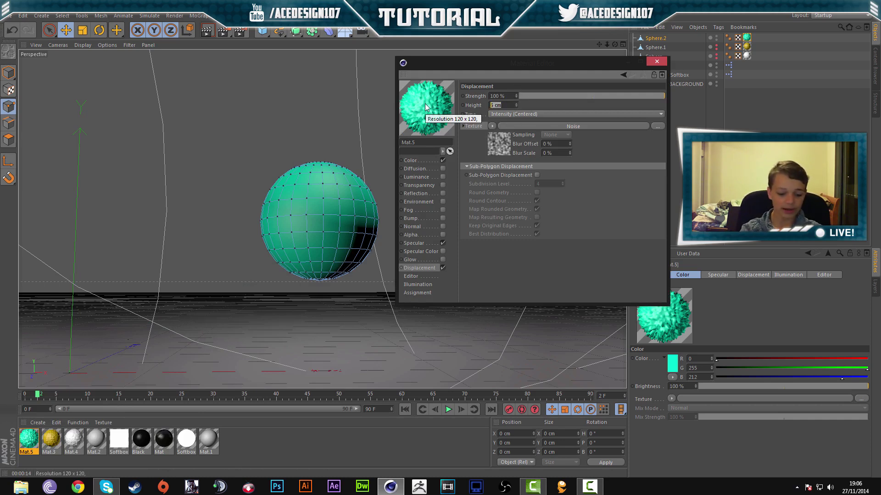
pyautogui.write('24')
pyautogui.press('Return')
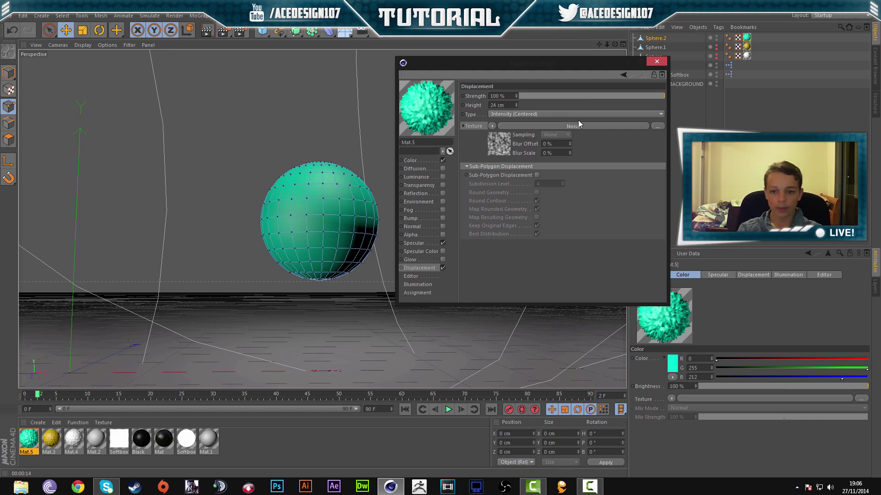
# - Set displacement strength to 40% and enable Sub-Polygon Displacement
pyautogui.moveTo(627, 96)
pyautogui.mouseDown()
pyautogui.moveTo(647, 98)
pyautogui.moveTo(627, 103)
pyautogui.mouseUp()
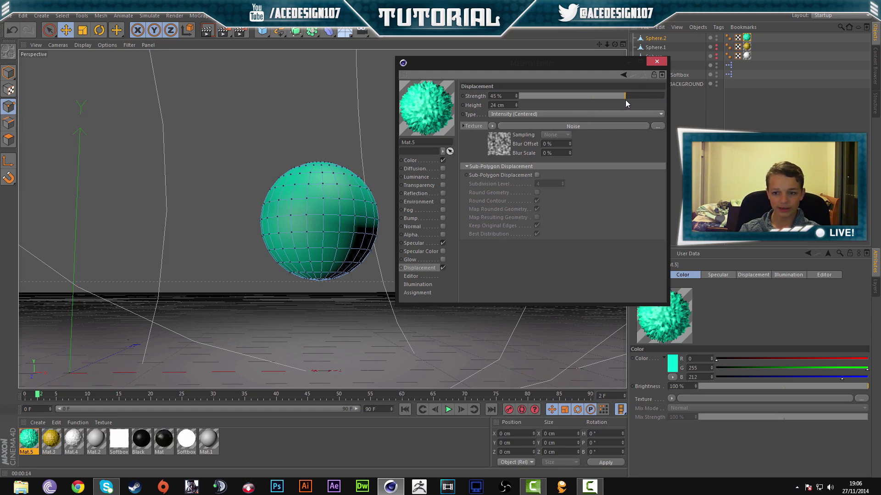
pyautogui.doubleClick(496, 96)
pyautogui.write('15')
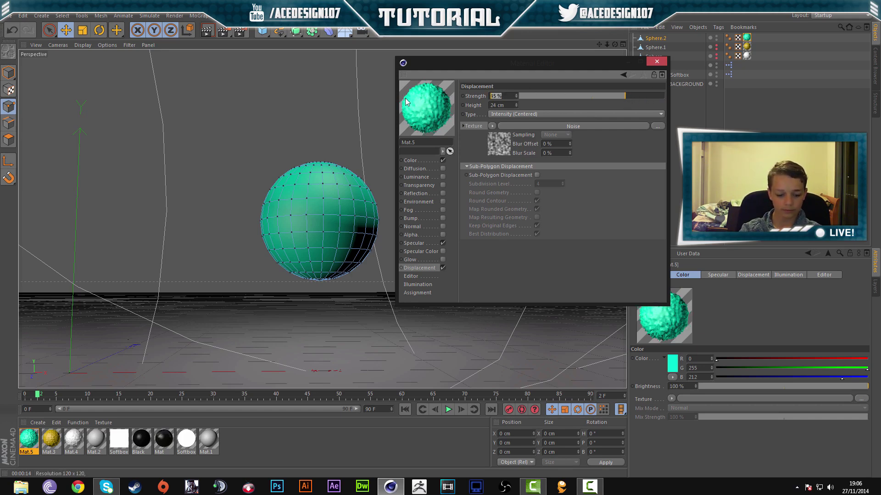
pyautogui.write('40')
pyautogui.press('Return')
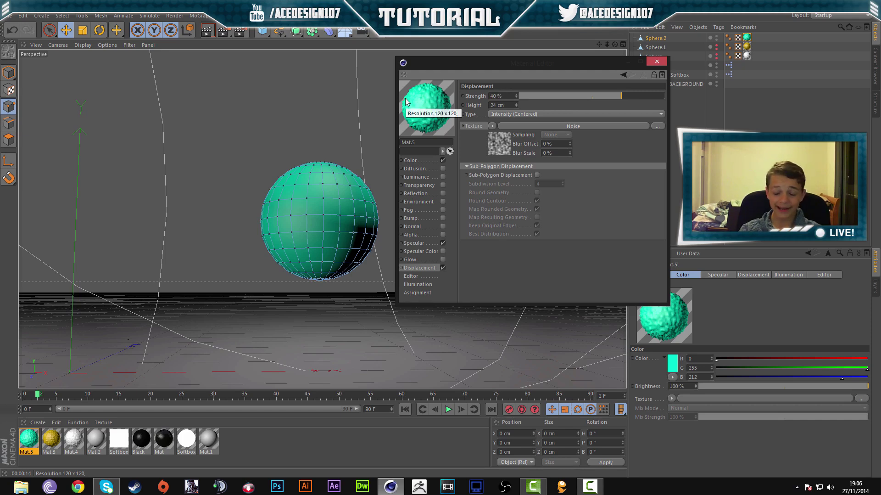
pyautogui.click(536, 175)
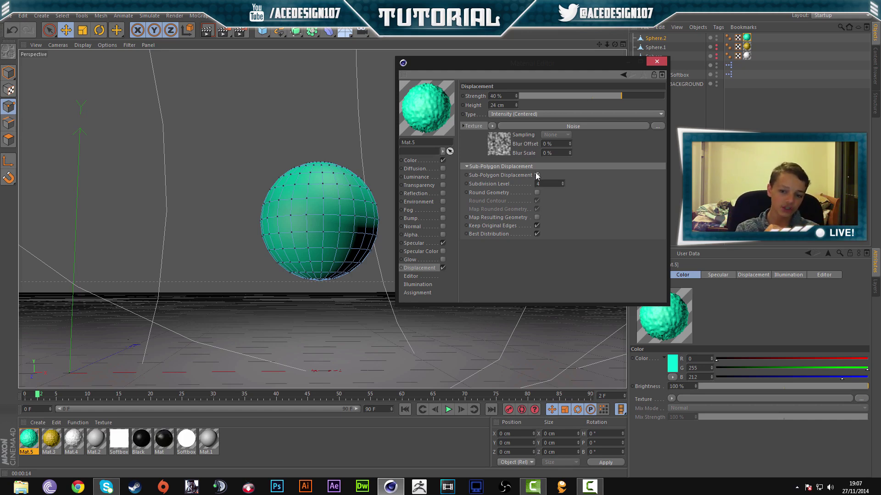
# - Raise Mat.5's sub-polygon subdivision level to 6, tick Round Geometry, and set strength to 56%
pyautogui.click(537, 175)
pyautogui.click(563, 182)
pyautogui.click(563, 182)
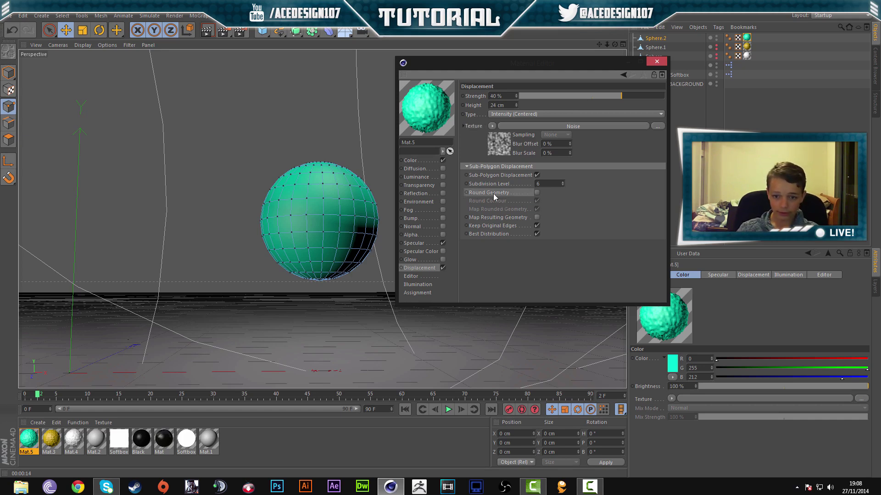
pyautogui.click(535, 192)
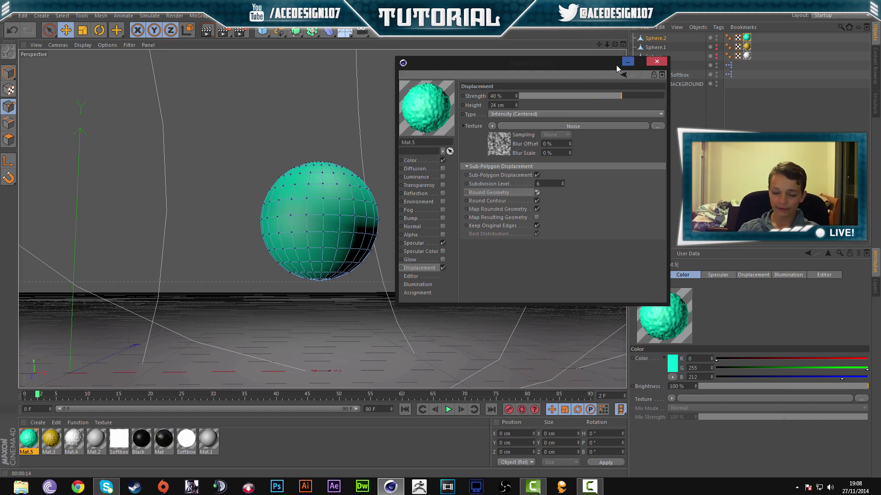
pyautogui.moveTo(625, 97); pyautogui.dragTo(633, 97)
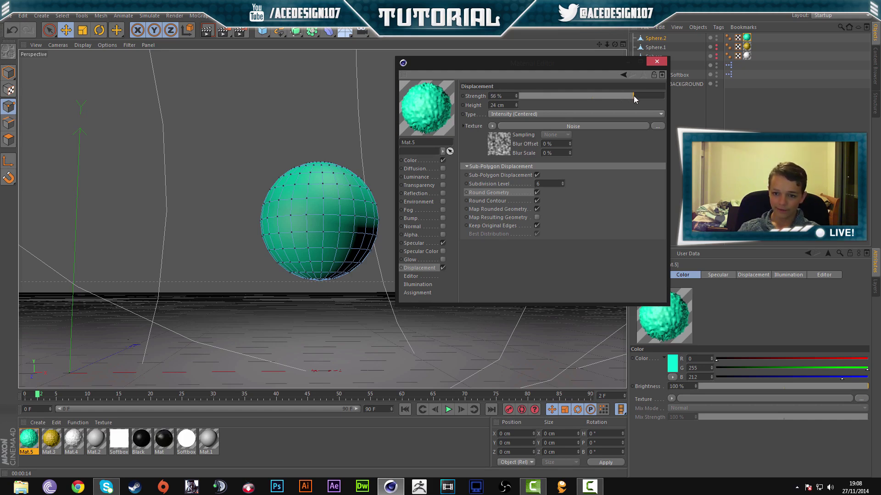
# - Adjust the displacement Noise shader's relative scale to 108/103/104%
pyautogui.click(522, 128)
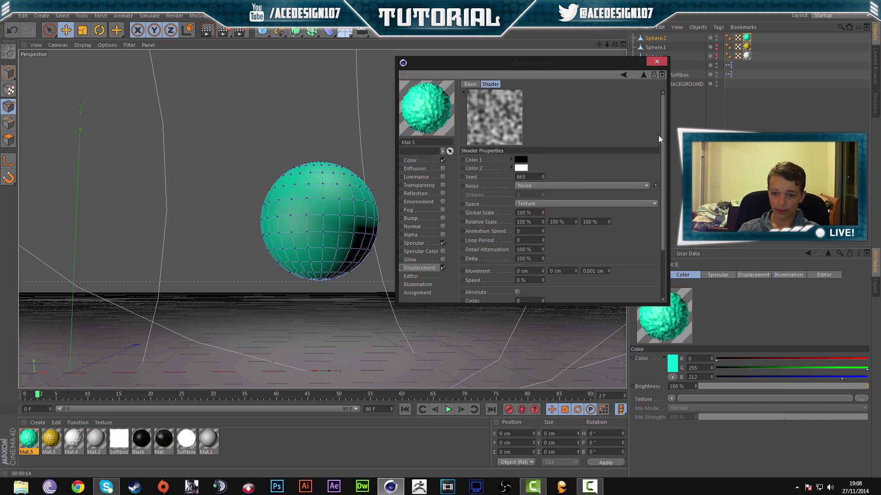
pyautogui.scroll(-3, 663, 139)
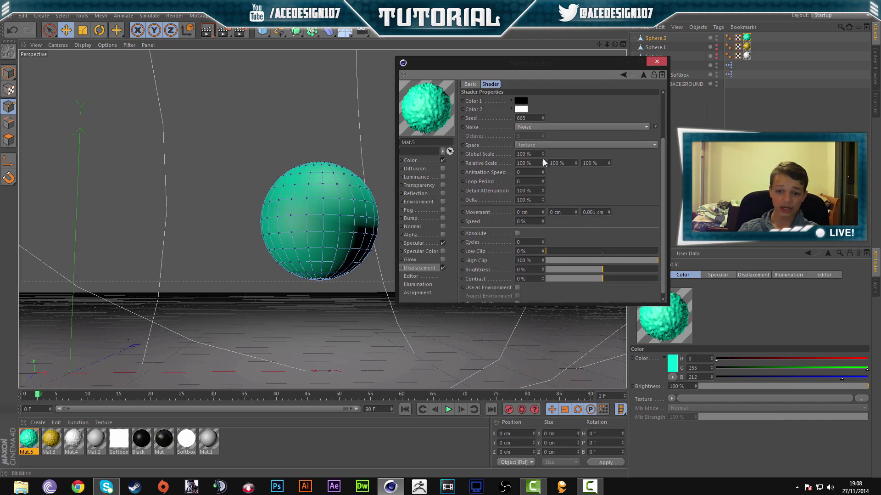
pyautogui.moveTo(543, 161); pyautogui.dragTo(543, 161)
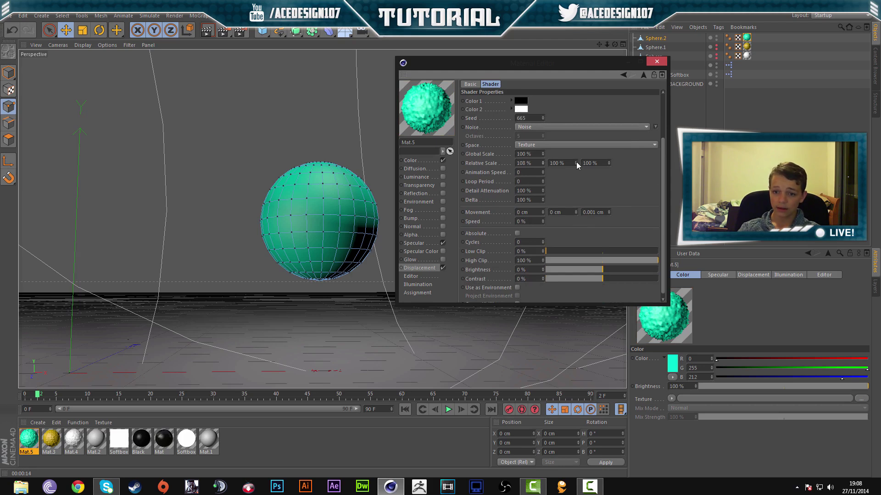
pyautogui.moveTo(576, 162); pyautogui.dragTo(609, 162)
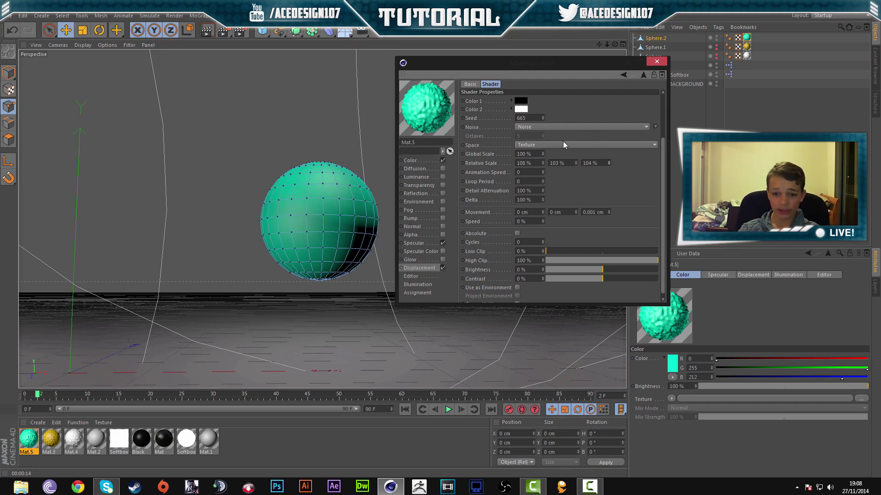
# - Switch the noise type to Pezo and minimise the Material Editor
pyautogui.click(547, 125)
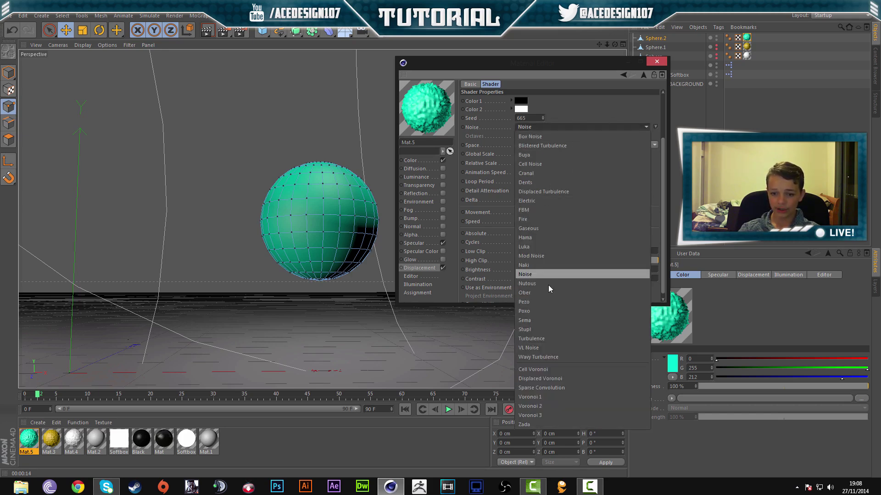
pyautogui.click(549, 274)
pyautogui.click(537, 128)
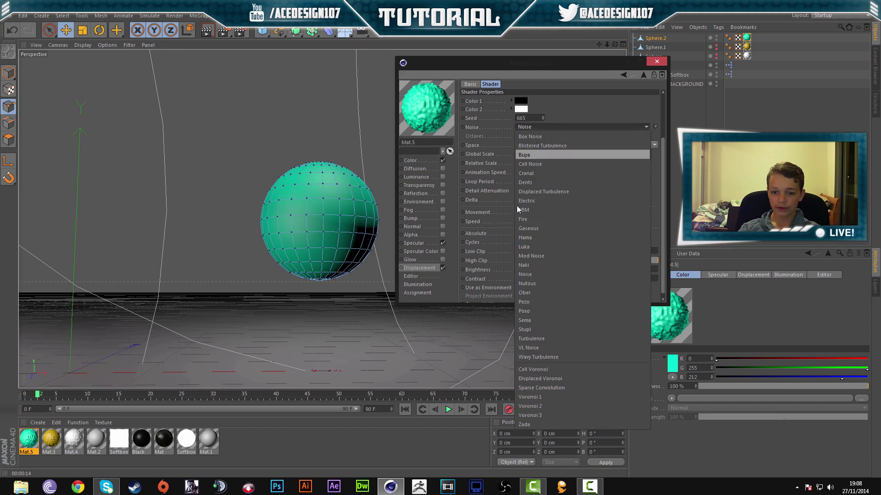
pyautogui.click(527, 292)
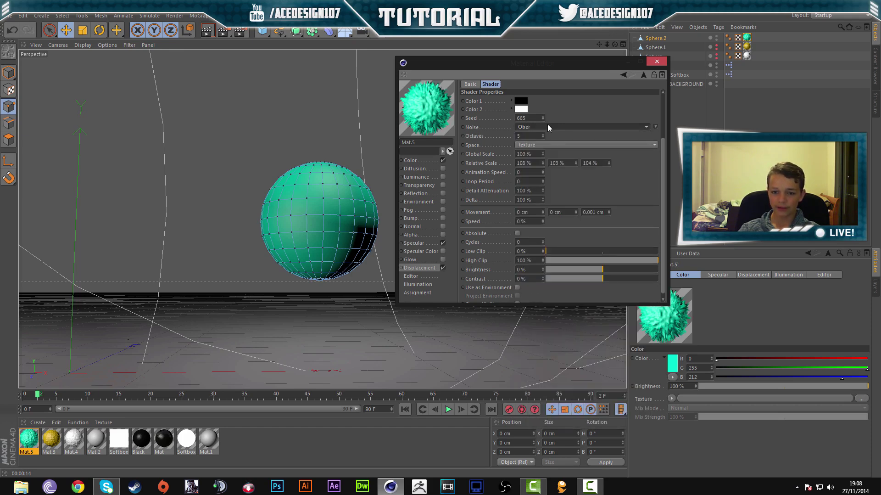
pyautogui.click(546, 129)
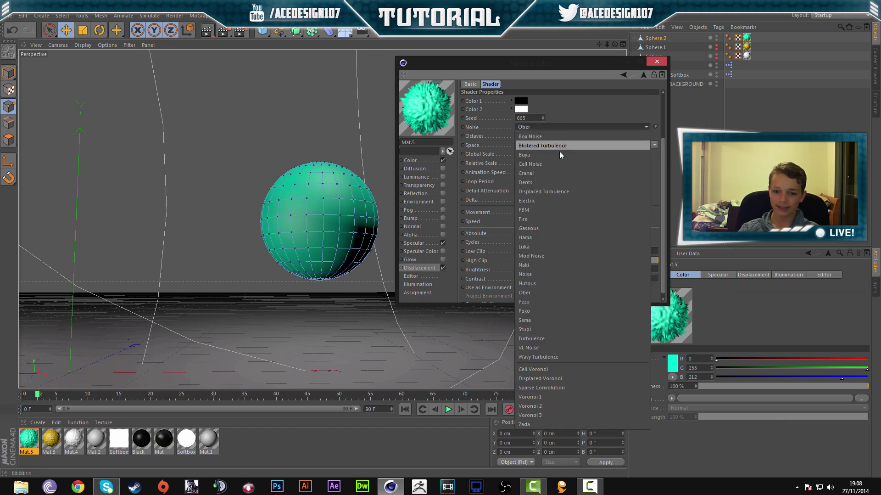
pyautogui.click(525, 303)
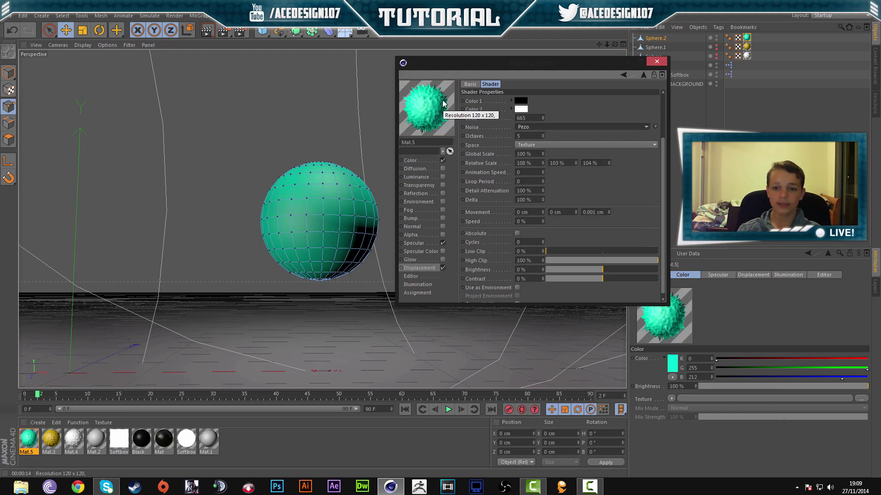
pyautogui.click(627, 61)
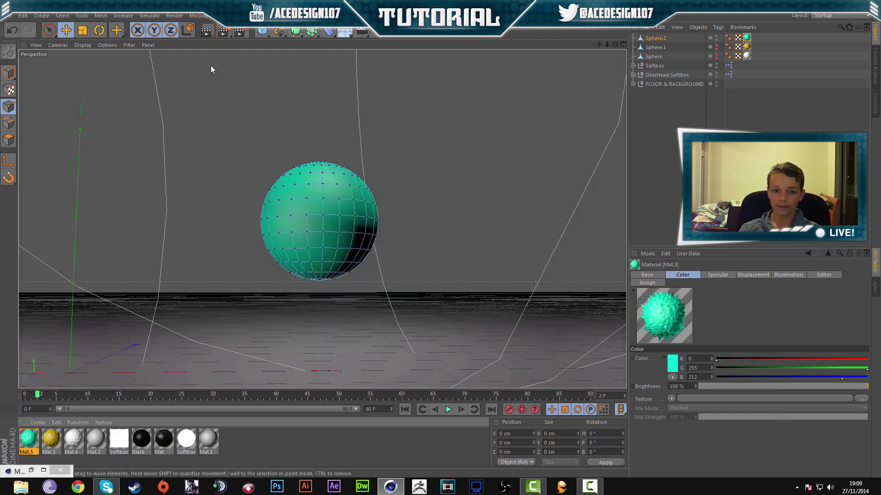
# - Open the Render Settings and verify the Output size is 1920 x 1080 pixels
pyautogui.moveTo(596, 490)
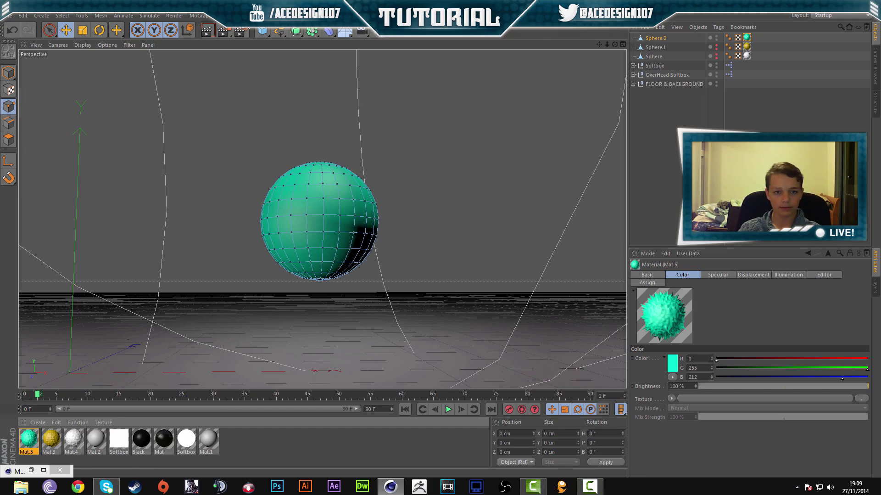
pyautogui.hotkey('ctrl', 'b')
pyautogui.press('Escape')
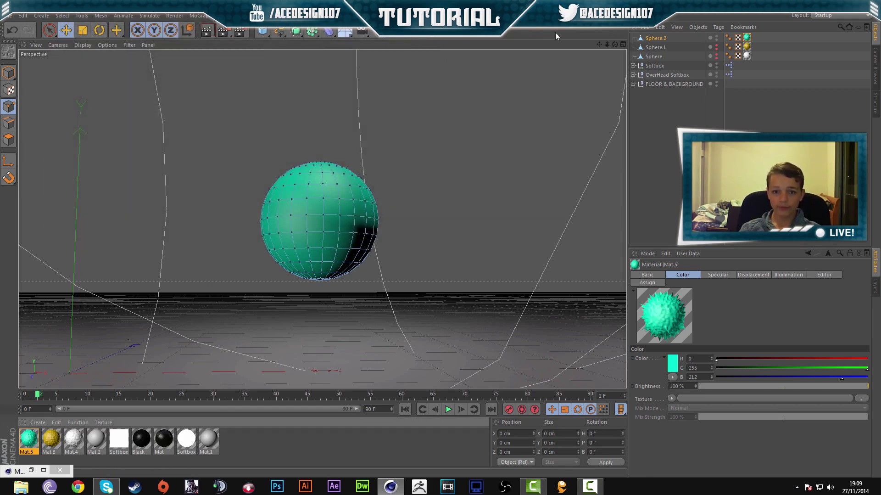
pyautogui.click(240, 31)
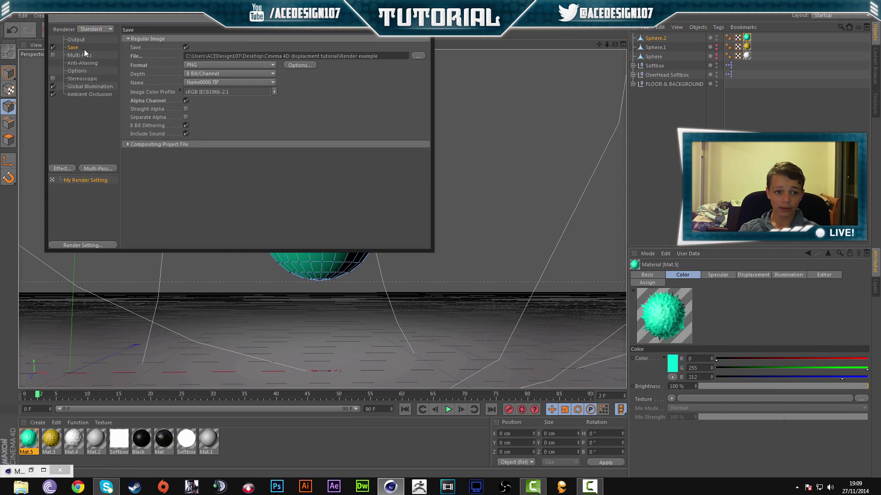
pyautogui.click(76, 40)
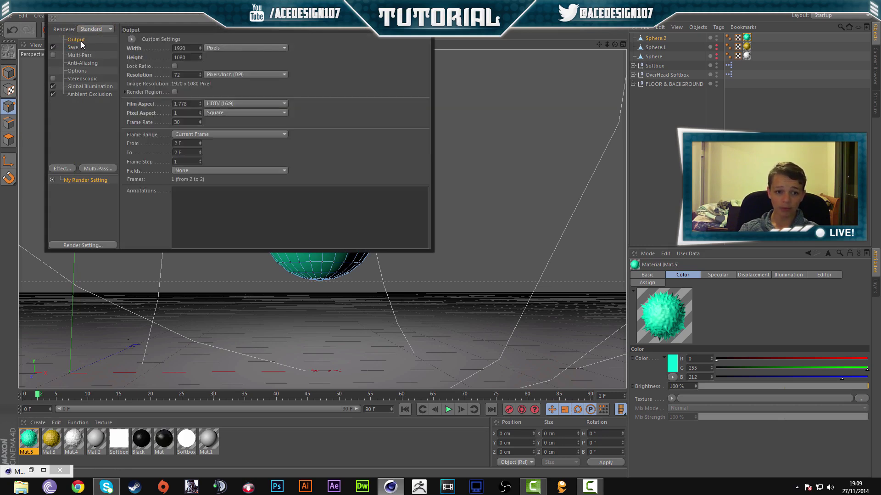
pyautogui.click(195, 47)
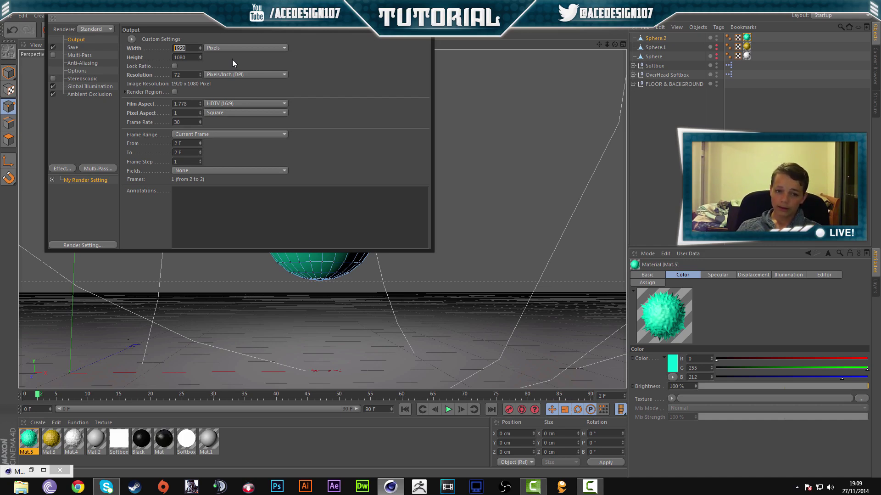
# - Set the render output file name to 'Render example 1' and check the image format
pyautogui.click(73, 49)
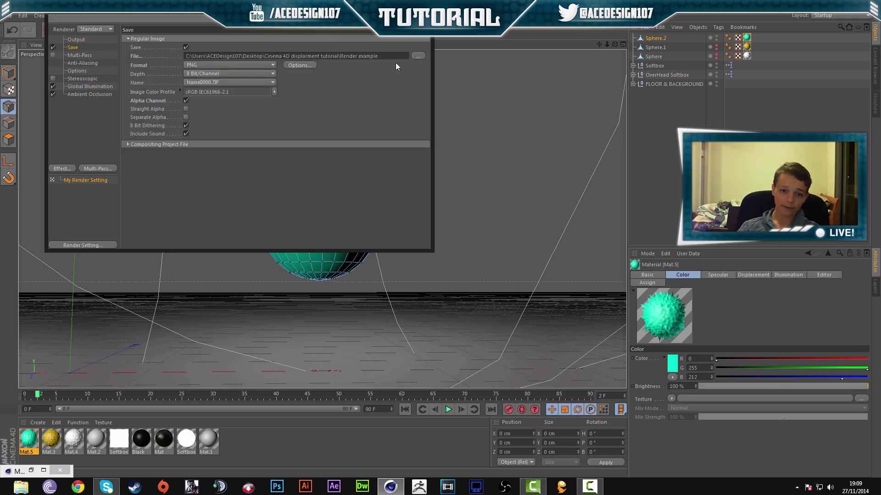
pyautogui.click(418, 56)
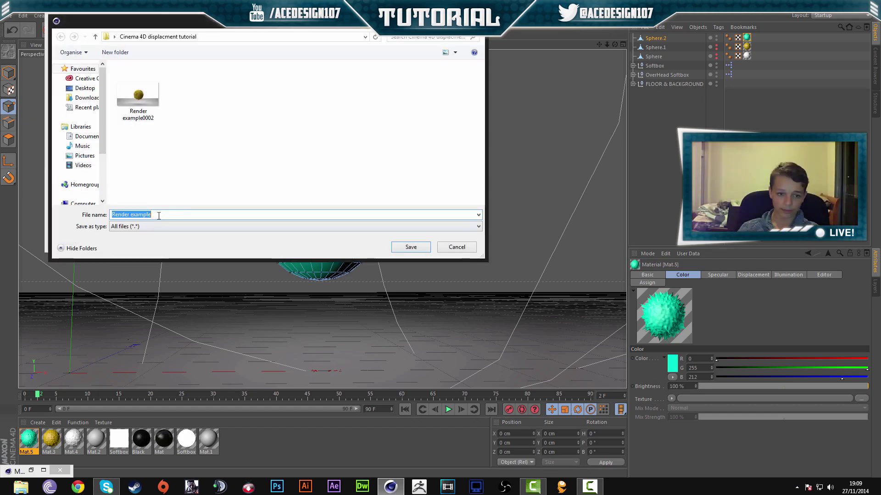
pyautogui.click(159, 215)
pyautogui.write('1')
pyautogui.press('Return')
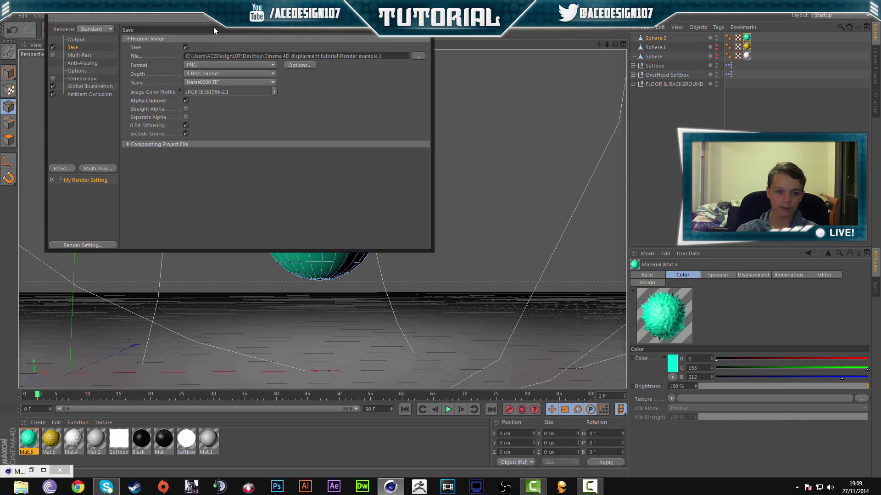
pyautogui.click(232, 65)
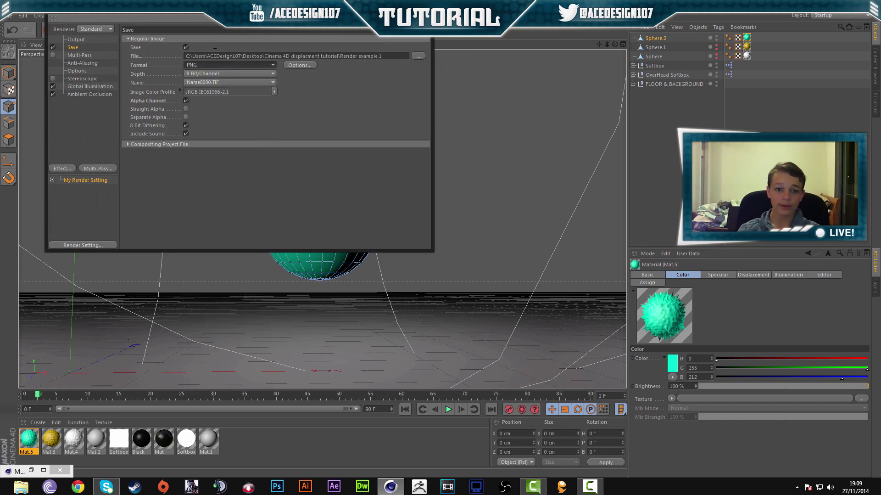
# - Review Anti-Aliasing, keeping the minimum level at 1x1 and the maximum at 2x2
pyautogui.click(77, 63)
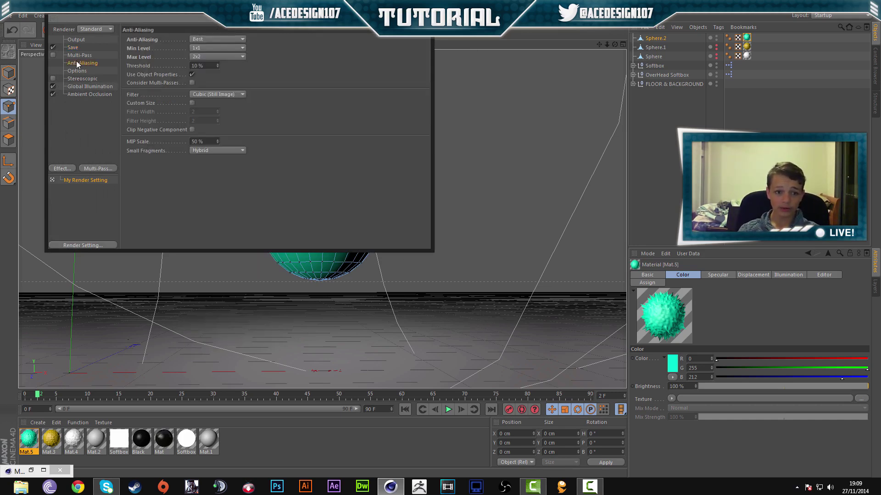
pyautogui.click(204, 49)
pyautogui.click(204, 48)
pyautogui.click(204, 55)
pyautogui.click(205, 54)
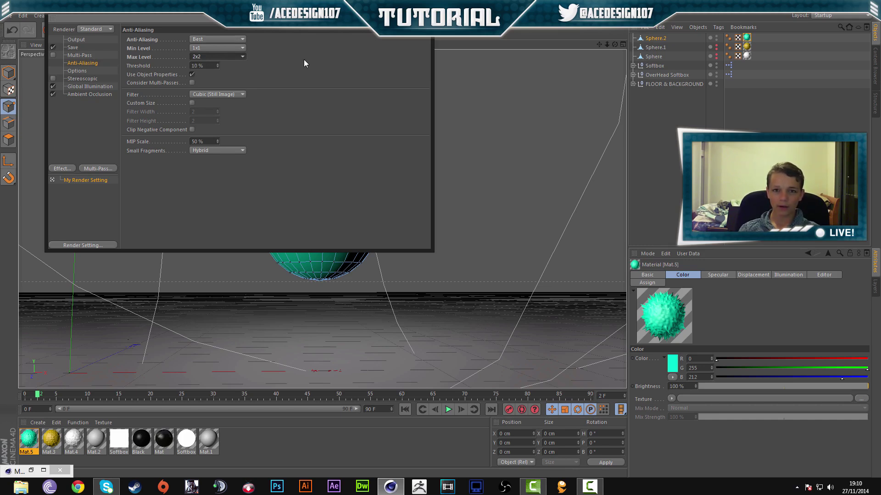
pyautogui.click(209, 55)
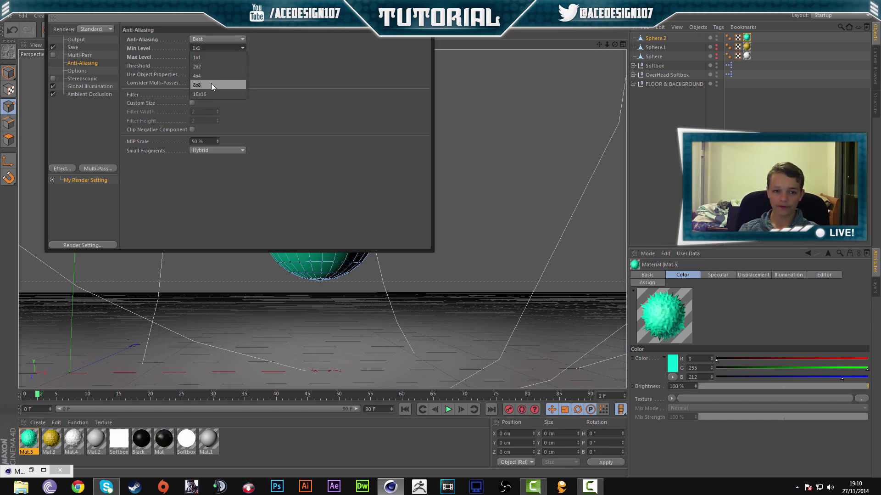
pyautogui.click(293, 72)
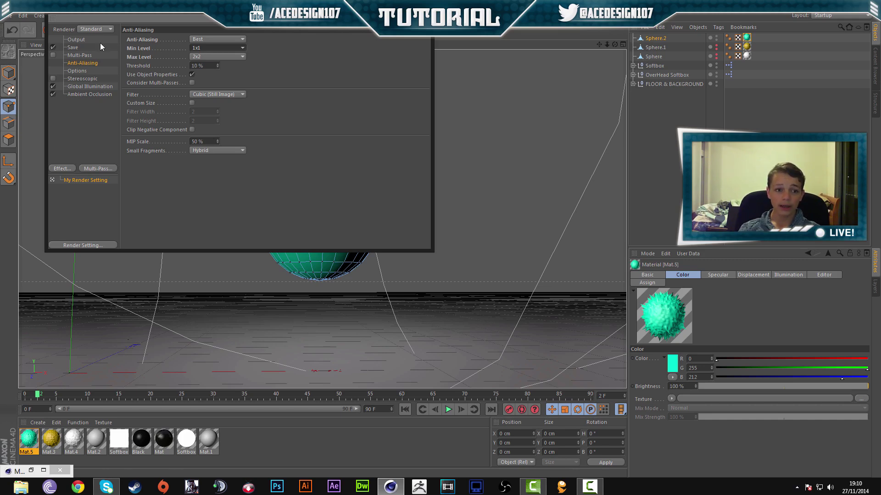
# - Look over the Ambient Occlusion and Global Illumination settings, then close Render Settings
pyautogui.click(86, 92)
pyautogui.click(86, 87)
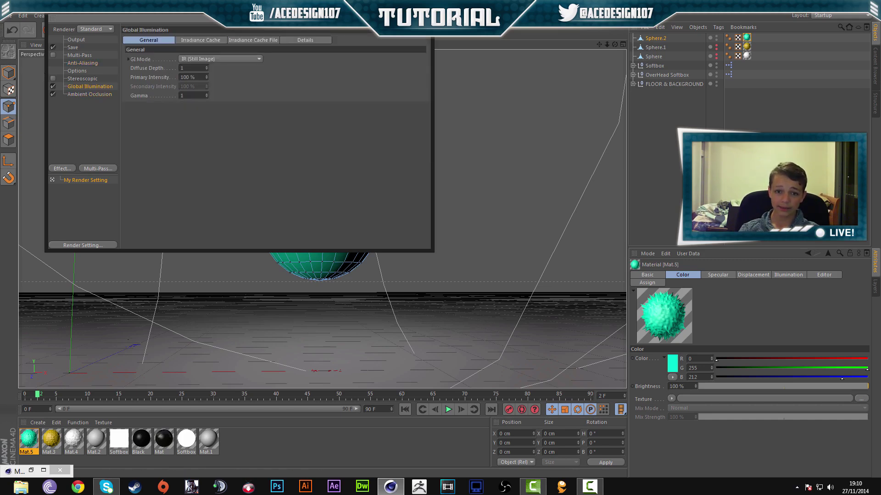
pyautogui.click(429, 17)
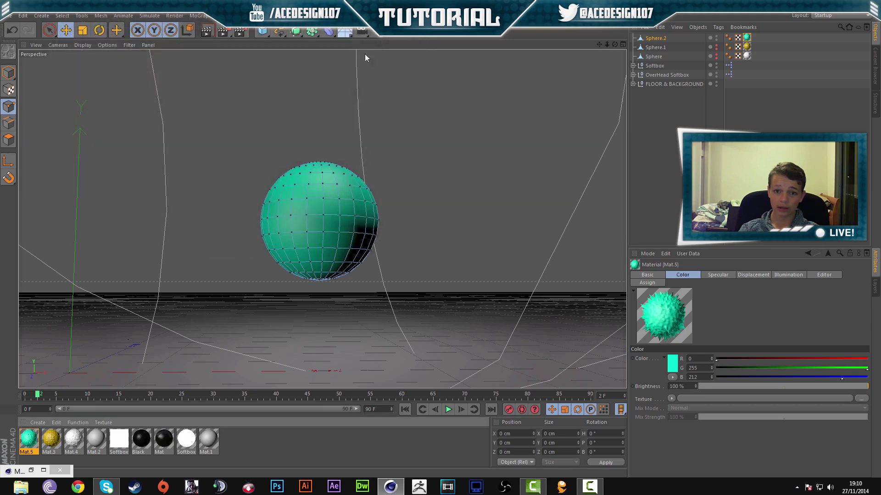
# - Render the scene to the Picture Viewer, dismissing the missing-texture warning
pyautogui.click(223, 31)
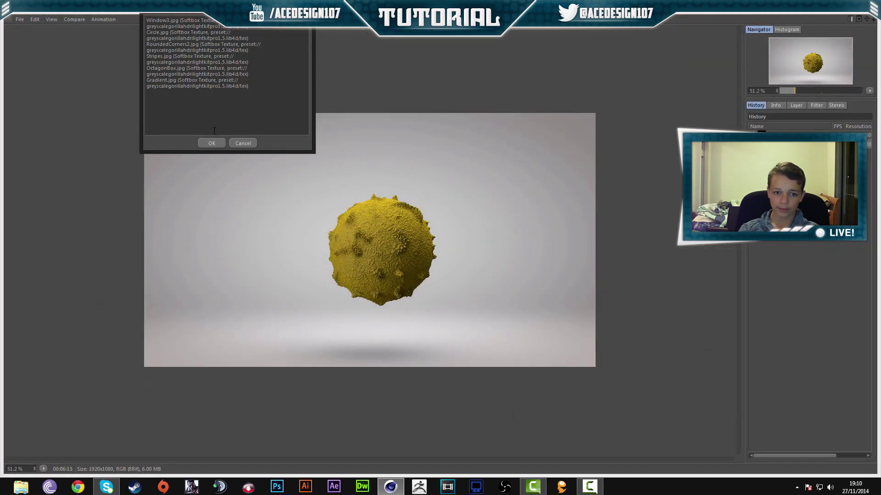
pyautogui.click(211, 142)
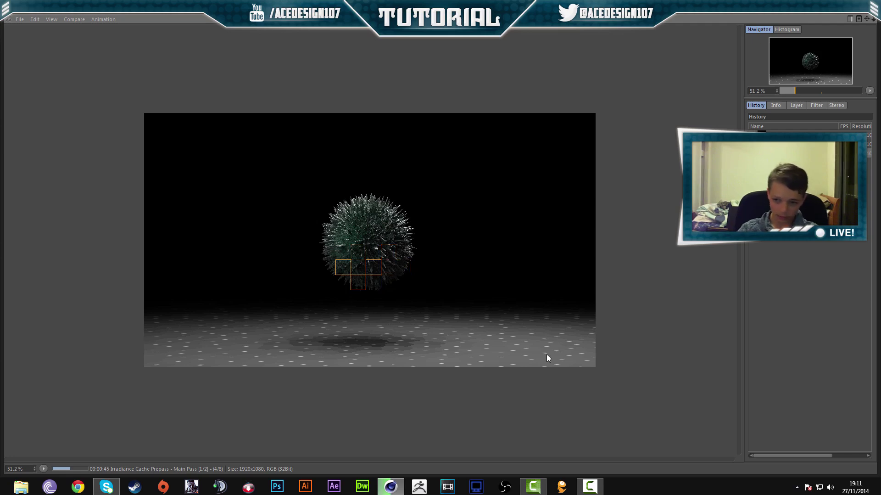
# - Zoom the Picture Viewer to 64% and bring up the Skype chat
pyautogui.scroll(1, 414, 340)
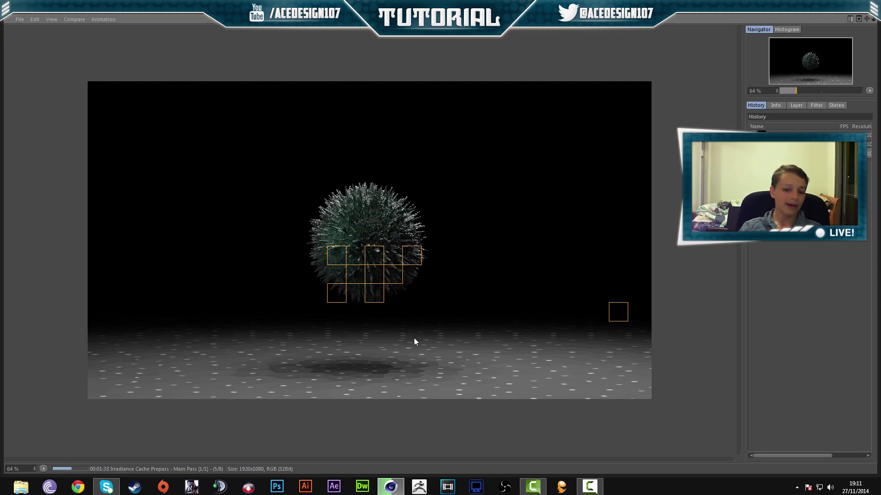
pyautogui.click(590, 486)
pyautogui.click(837, 442)
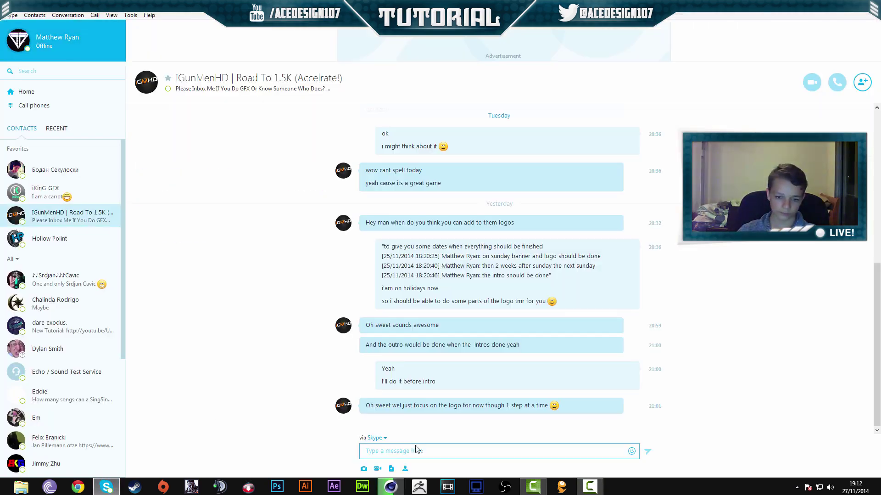
# - Send 'nearly done a lgo' and 'will send the logo tmr for you' in Skype, then return to the Picture Viewer
pyautogui.write('nearly done a lgo')
pyautogui.press('Return')
pyautogui.write('will send the logo tmr for you')
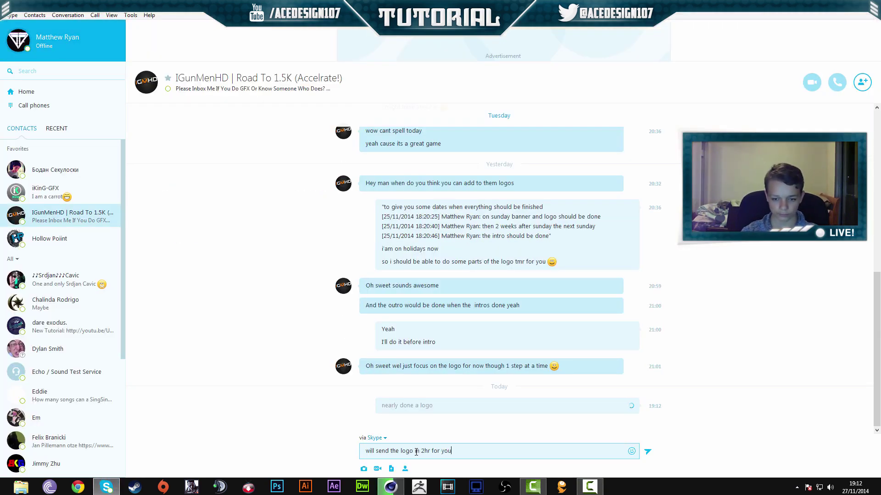
pyautogui.press('Return')
pyautogui.click(390, 486)
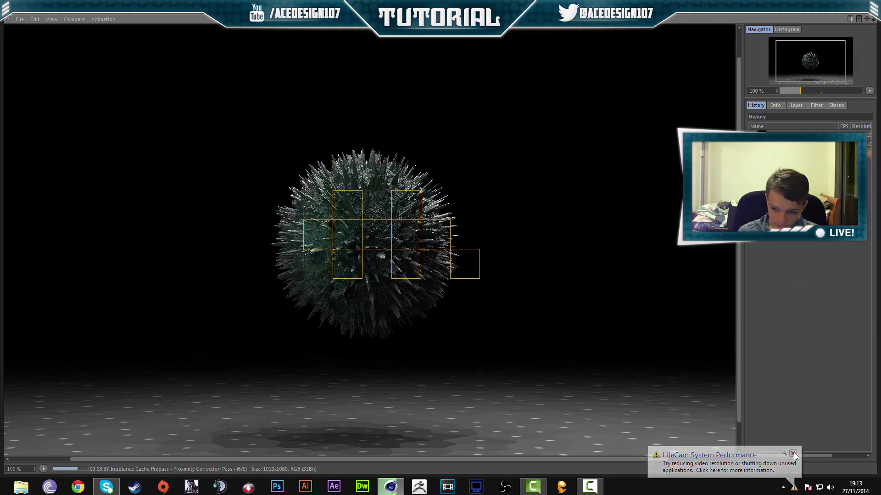
# - Return to the finished render and zoom the Picture Viewer out to 80% to see the full image
pyautogui.click(589, 485)
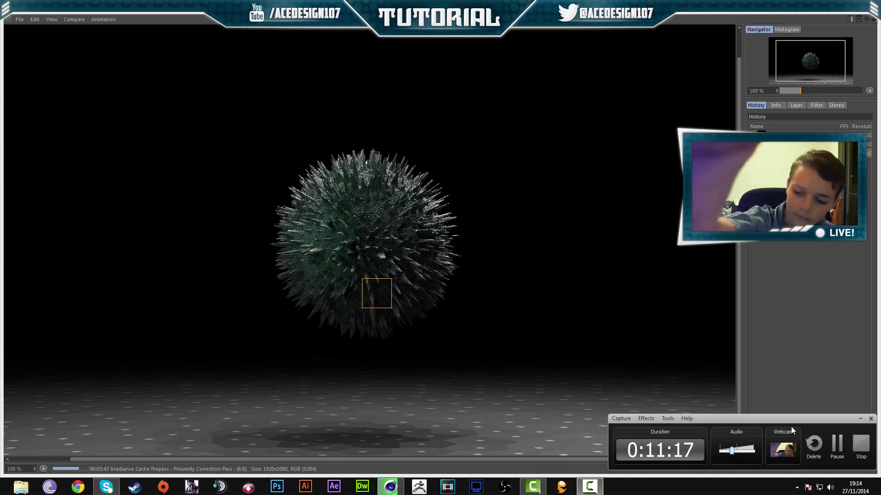
pyautogui.click(860, 418)
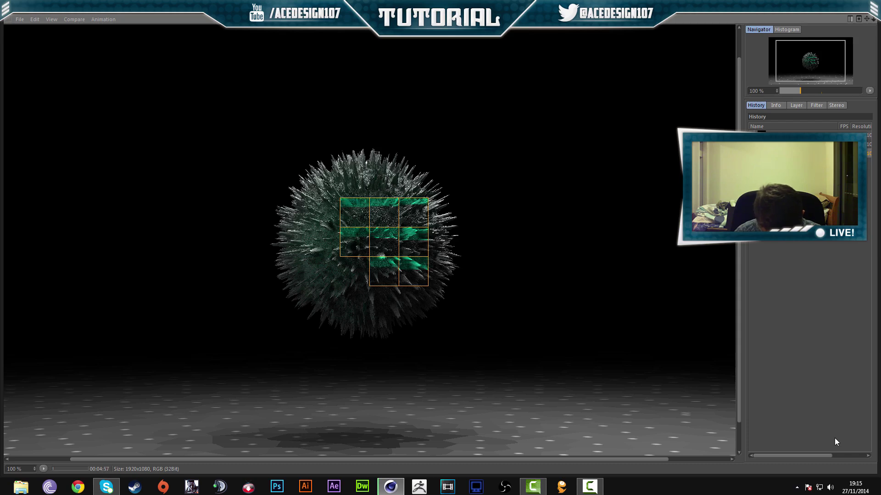
pyautogui.scroll(-1, 535, 313)
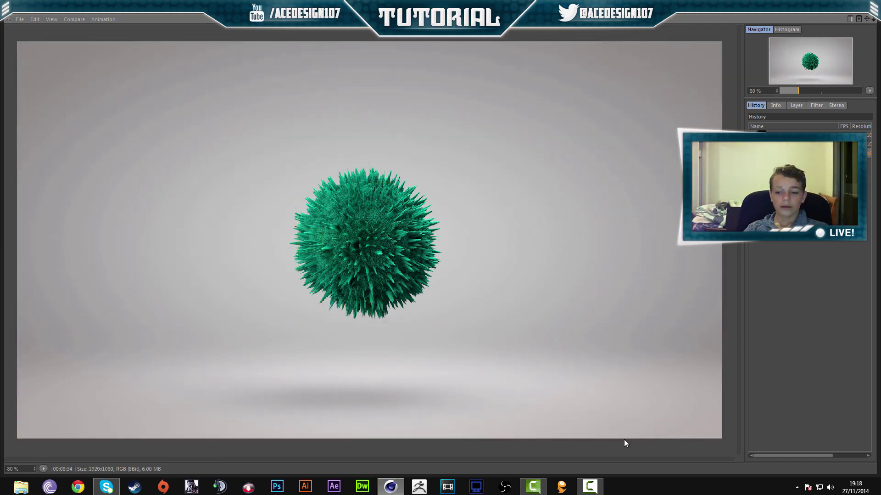
pyautogui.moveTo(590, 486)
pyautogui.moveTo(606, 426)
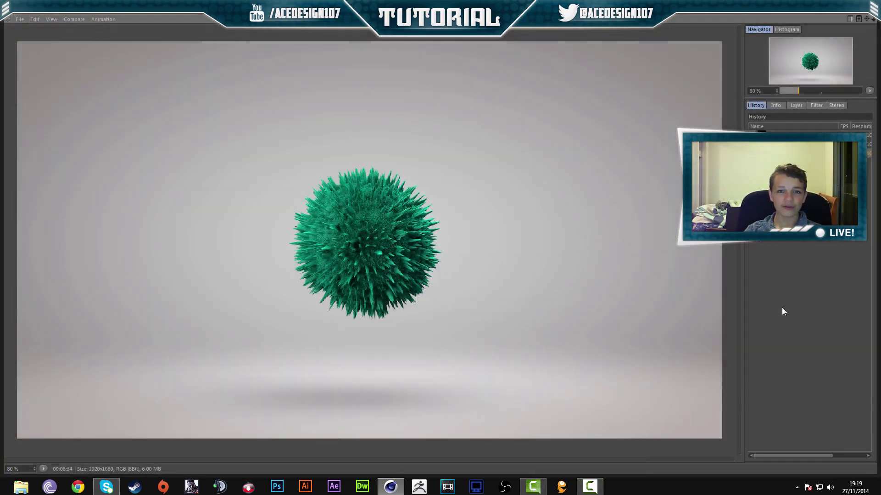